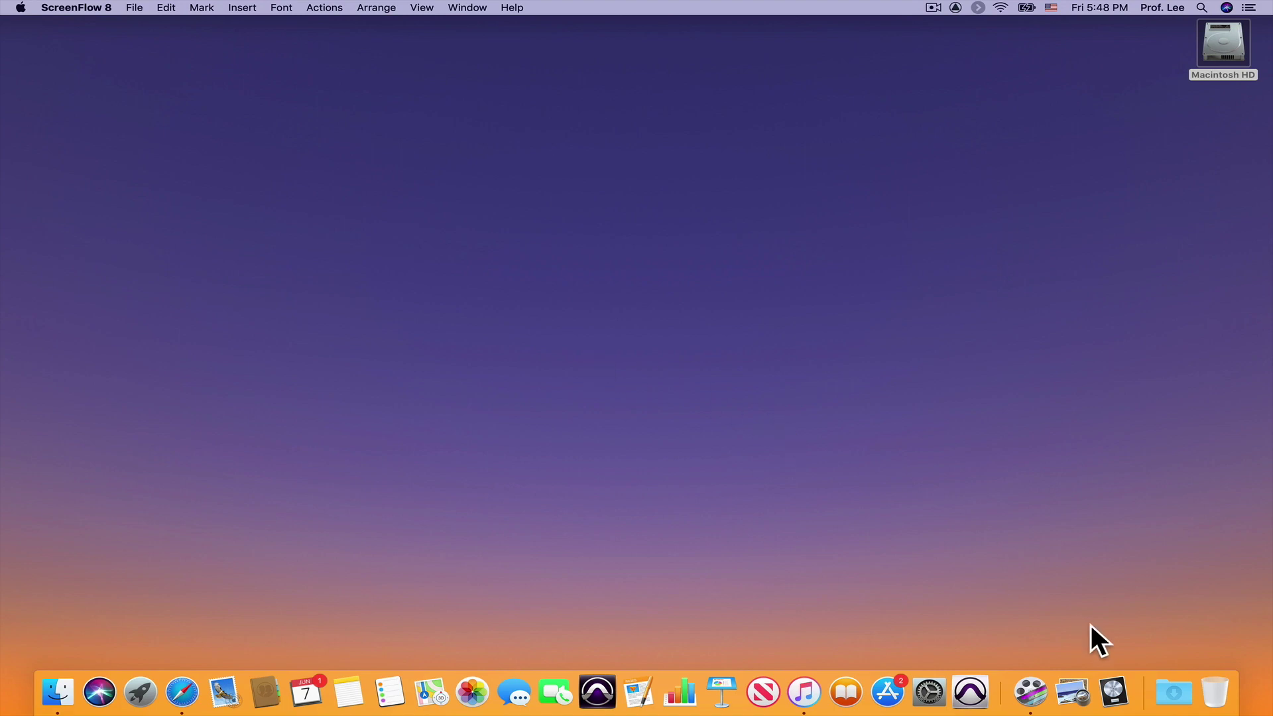
# Launch Logic Pro X, dismissing the driver warnings, and create a new empty project with one audio track on Input 1.
pyautogui.click(1112, 691)
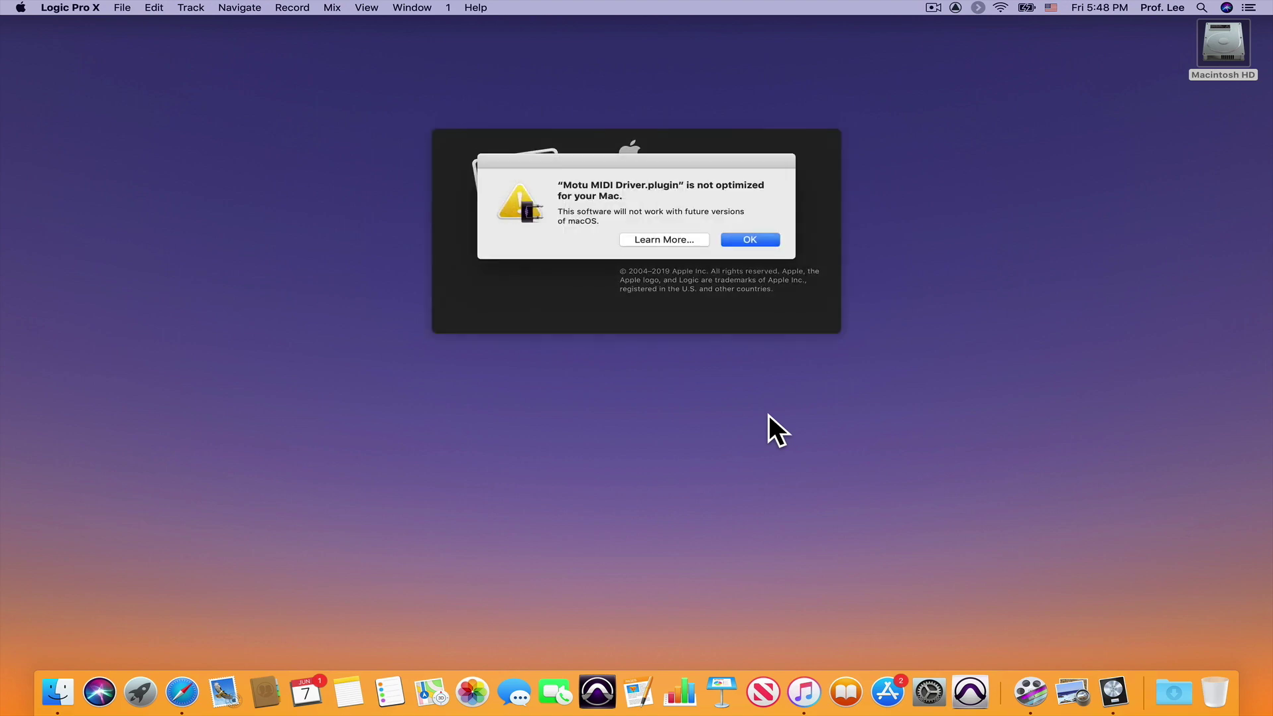
pyautogui.click(751, 236)
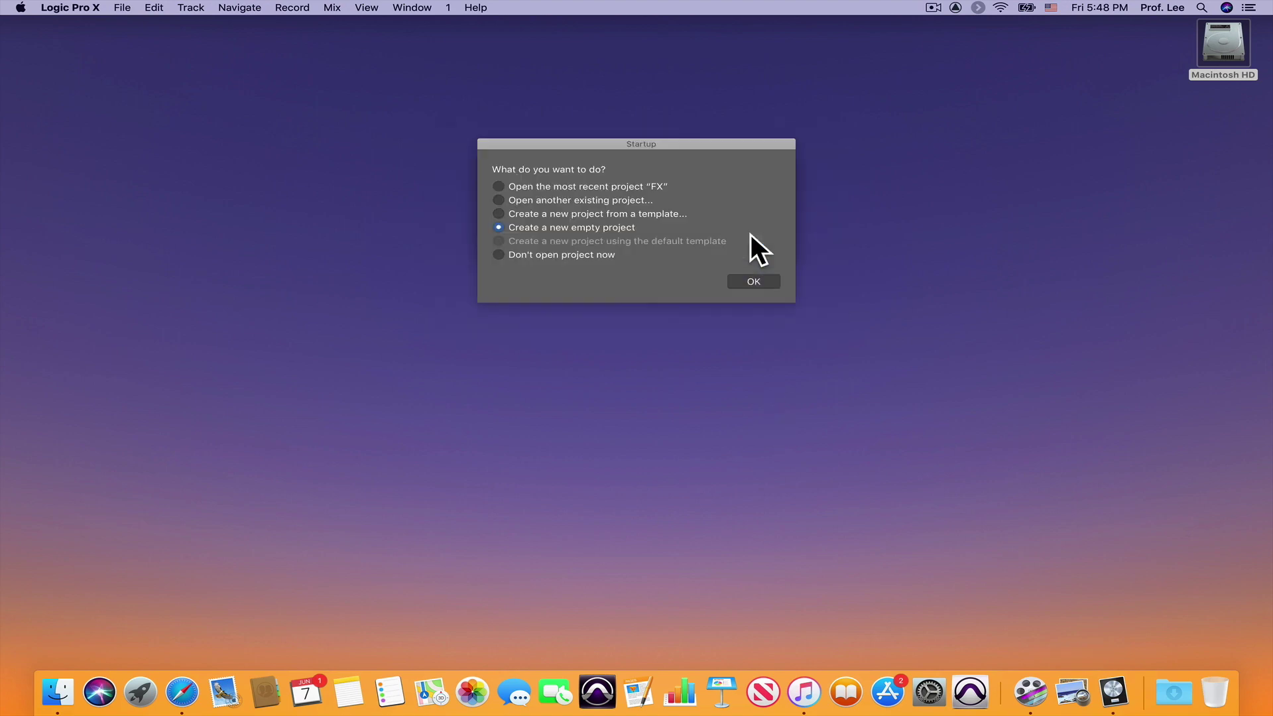
pyautogui.click(759, 277)
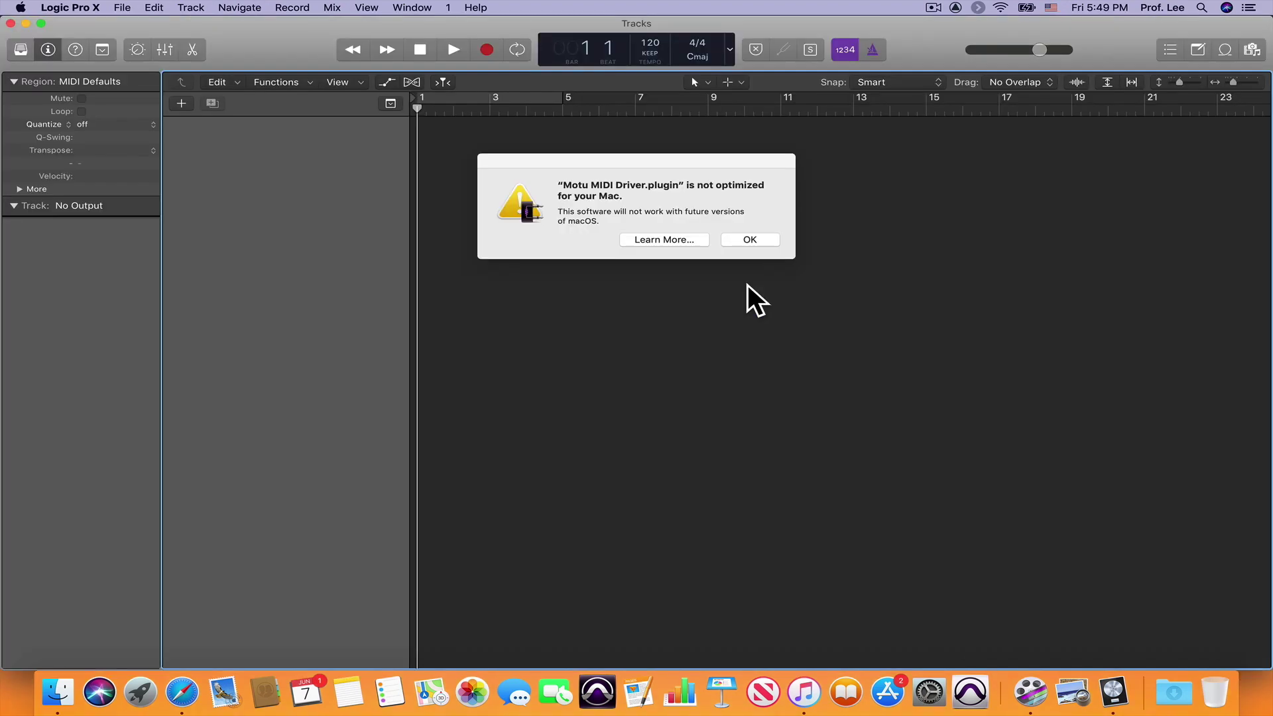
pyautogui.click(750, 240)
pyautogui.click(741, 239)
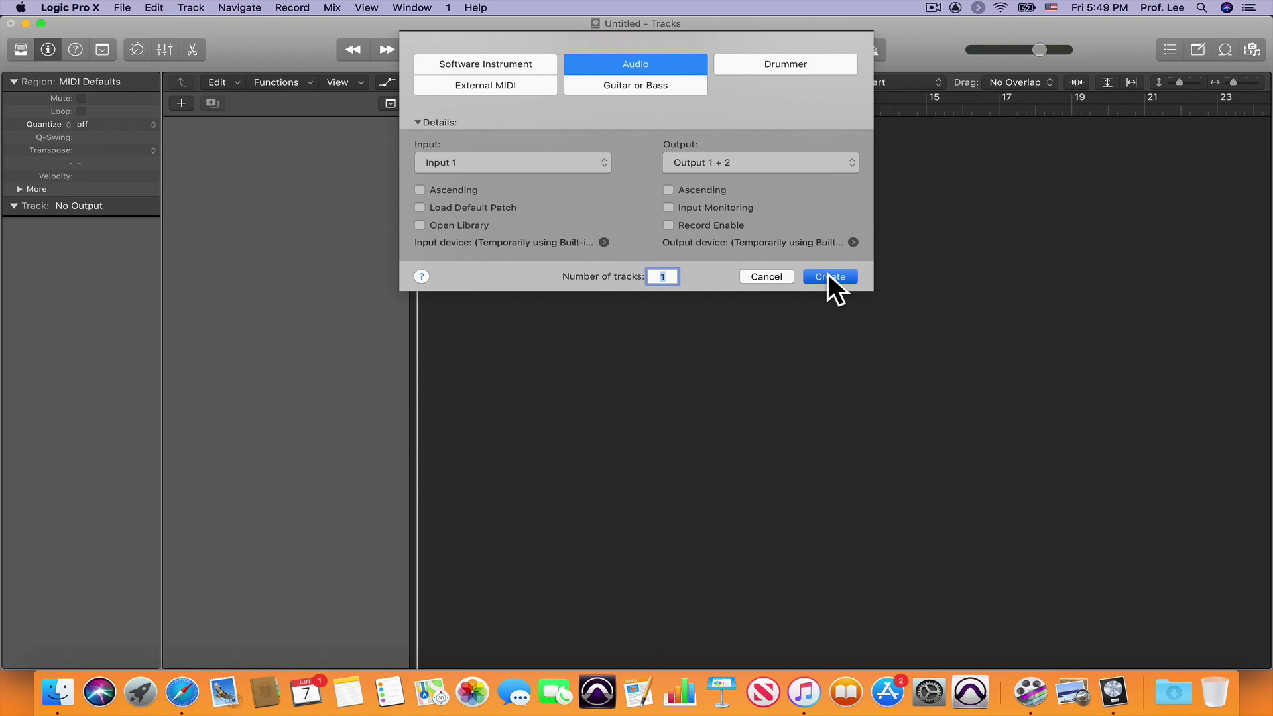
pyautogui.click(829, 277)
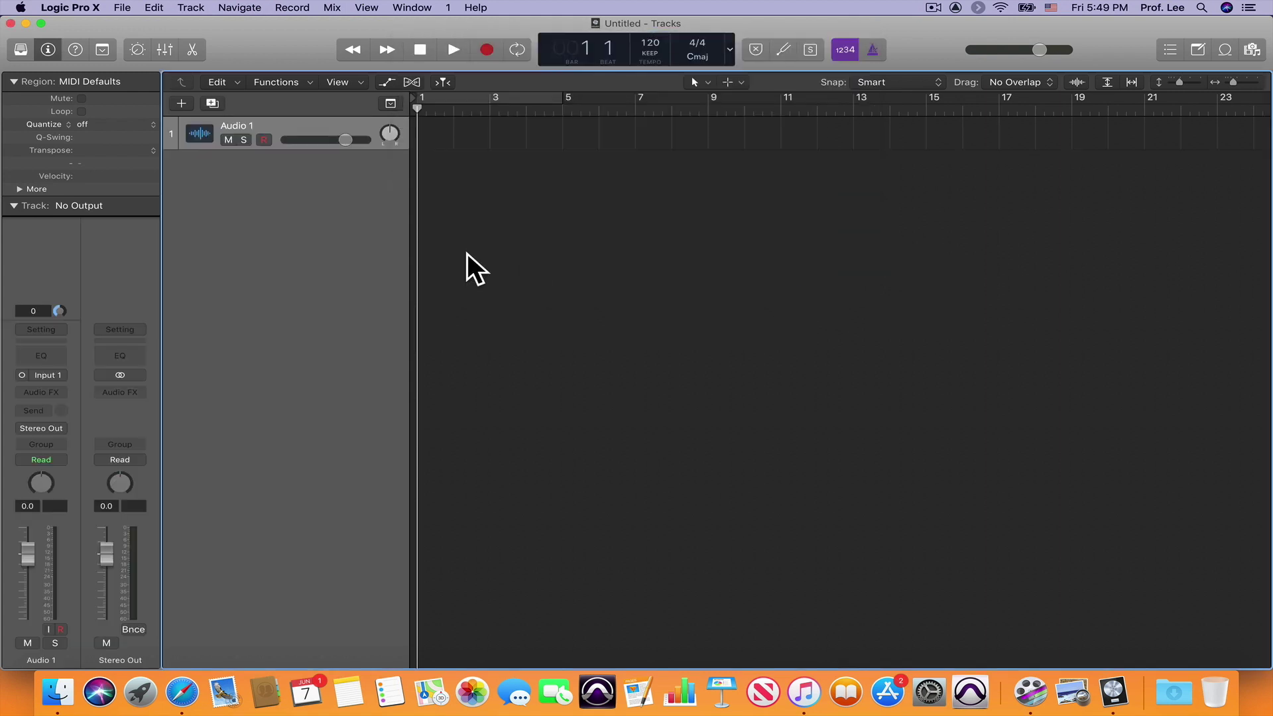
# Collapse the region and track inspector details, and examine the Audio Units manufacturers and Waves plug-ins available for the Audio 1 channel's effect slot.
pyautogui.click(13, 81)
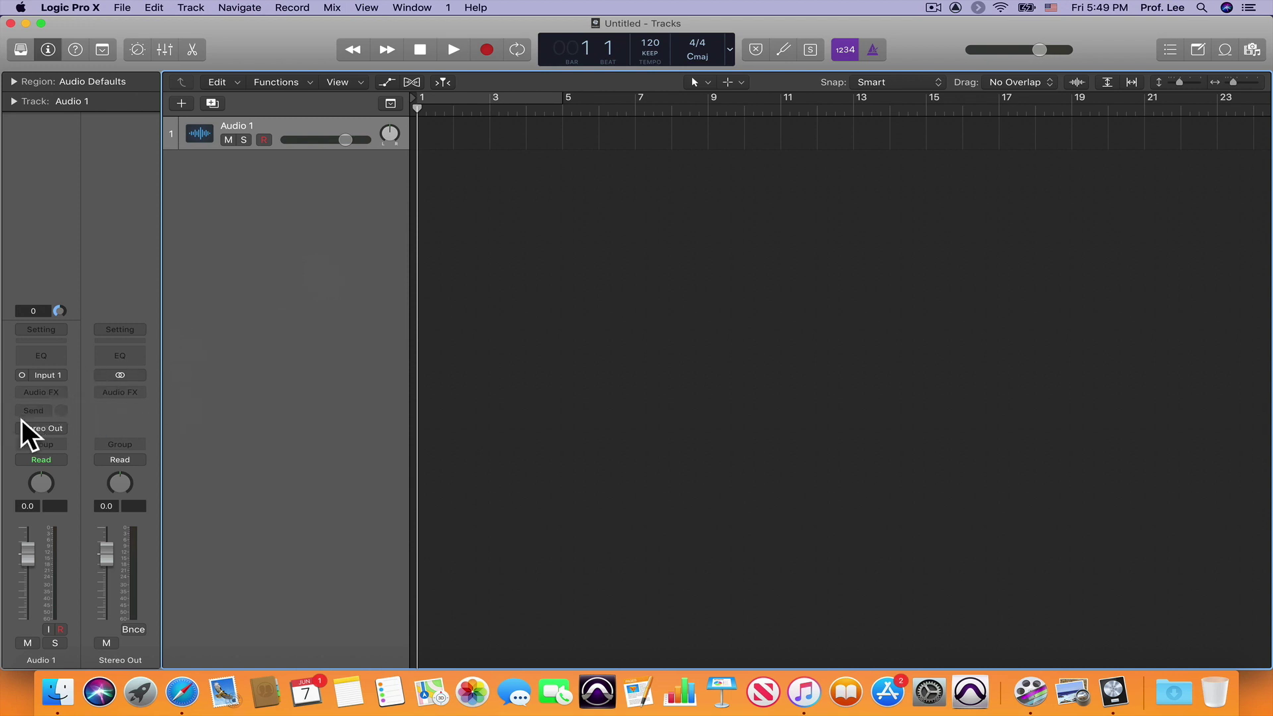
pyautogui.click(59, 393)
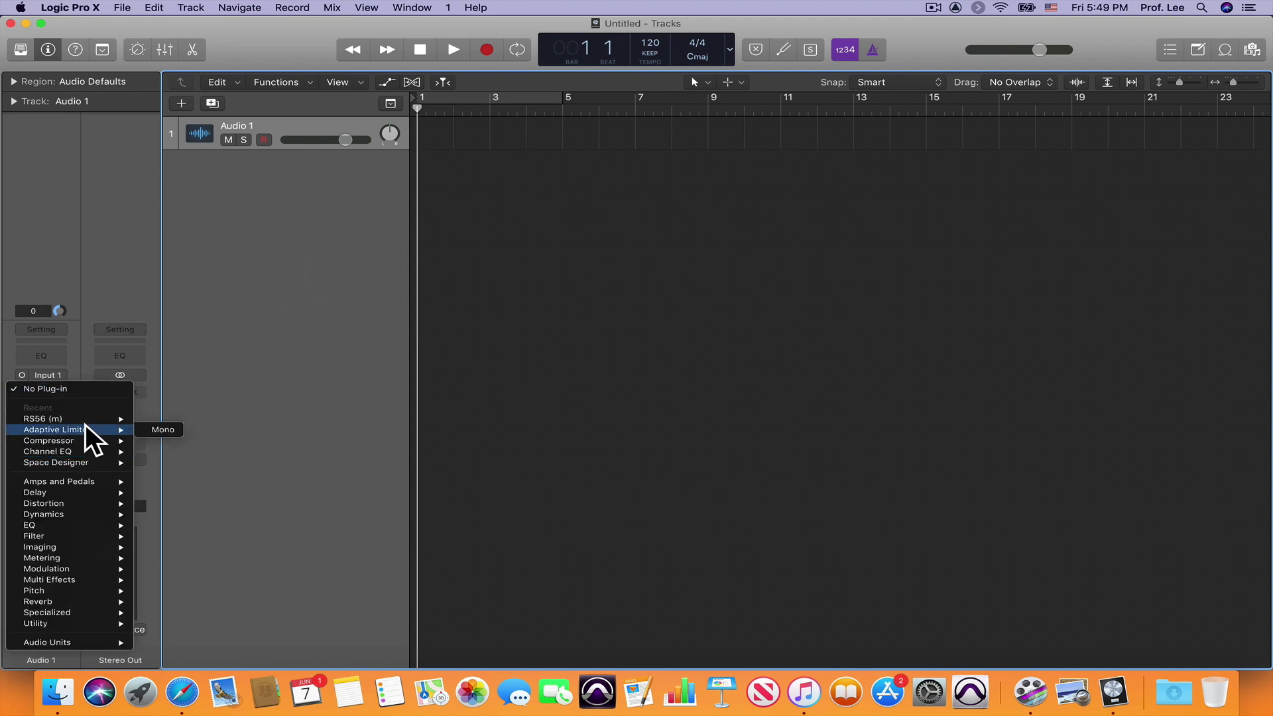
pyautogui.moveTo(97, 647)
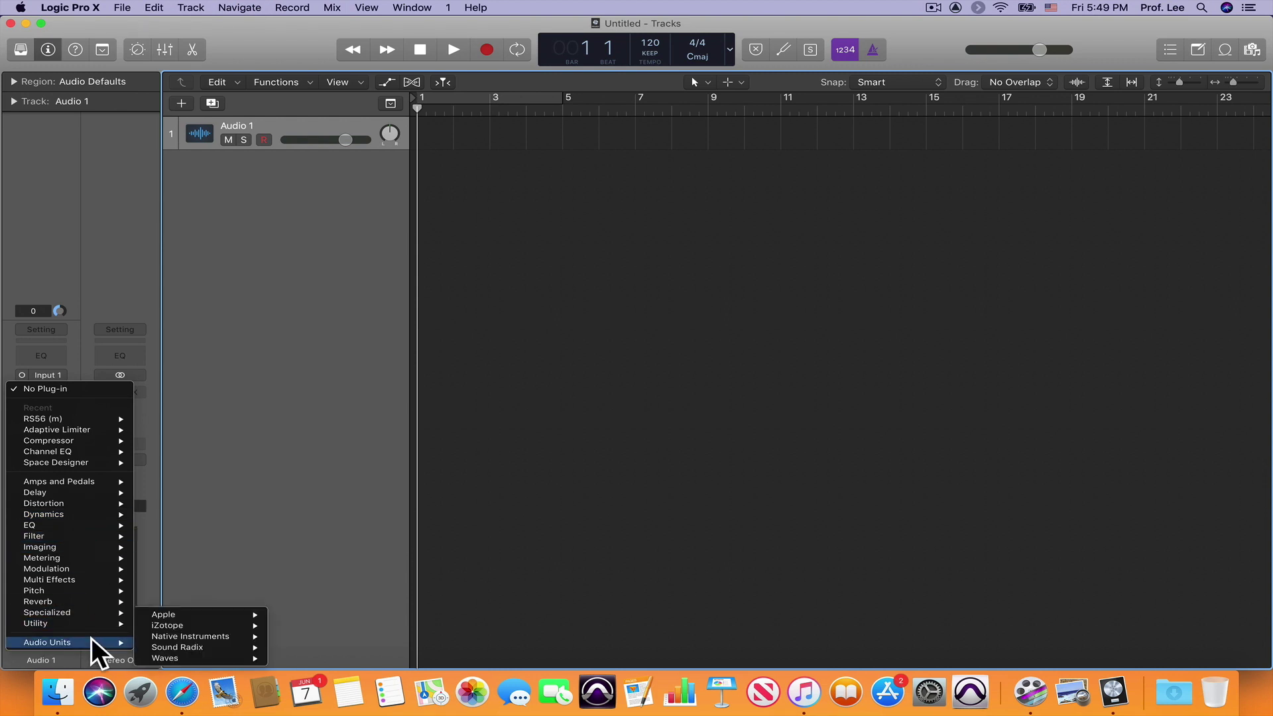
pyautogui.moveTo(76, 483)
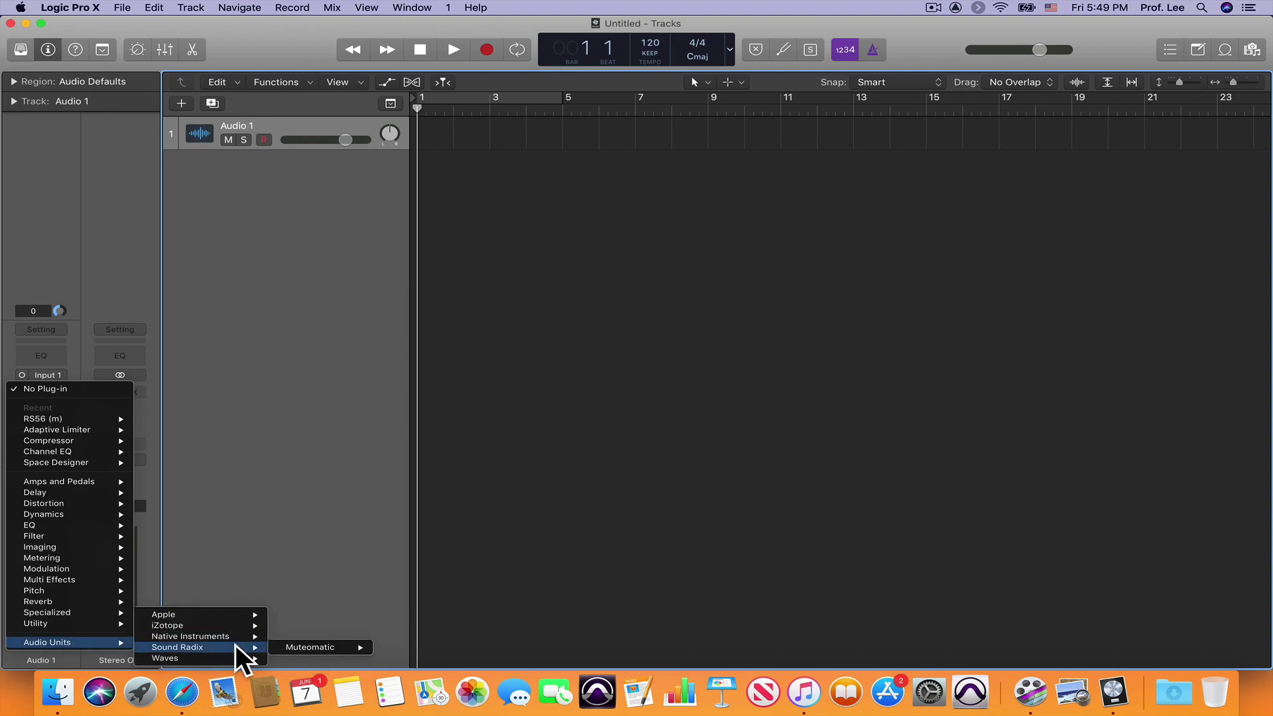
pyautogui.moveTo(230, 660)
pyautogui.scroll(-10, 364, 604)
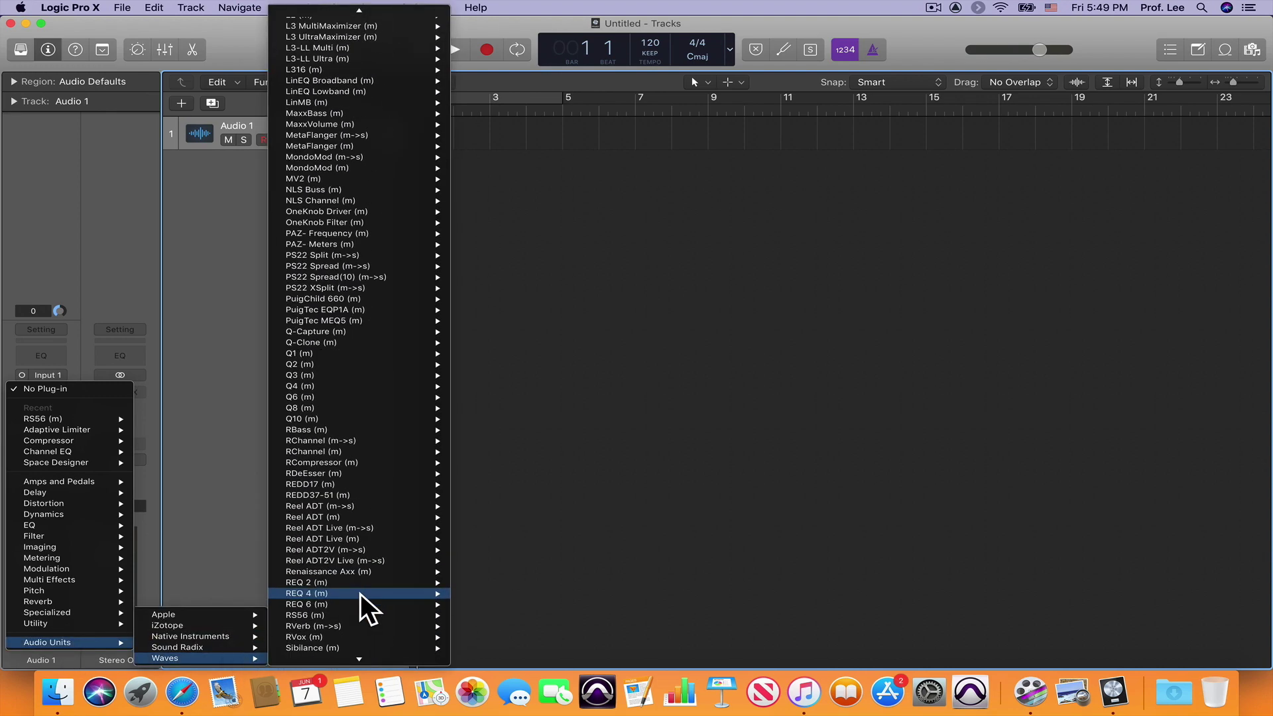
pyautogui.scroll(15, 356, 531)
pyautogui.moveTo(354, 473)
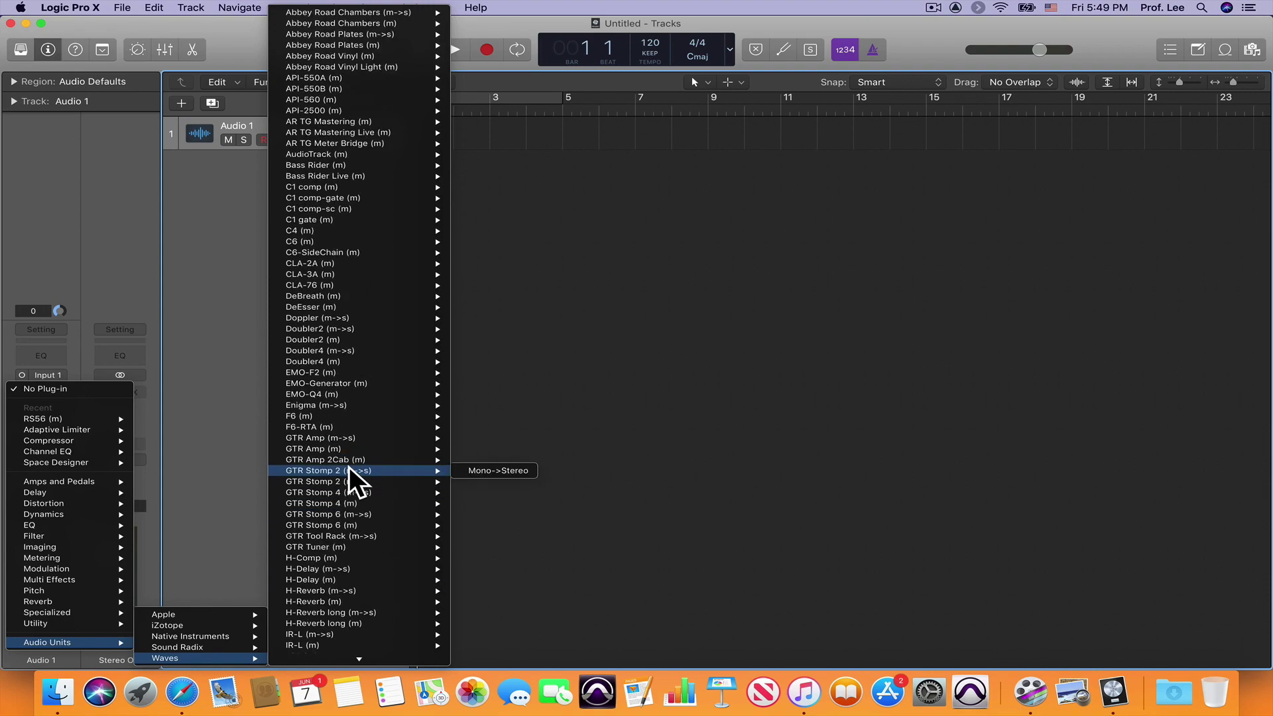
pyautogui.scroll(-15, 345, 408)
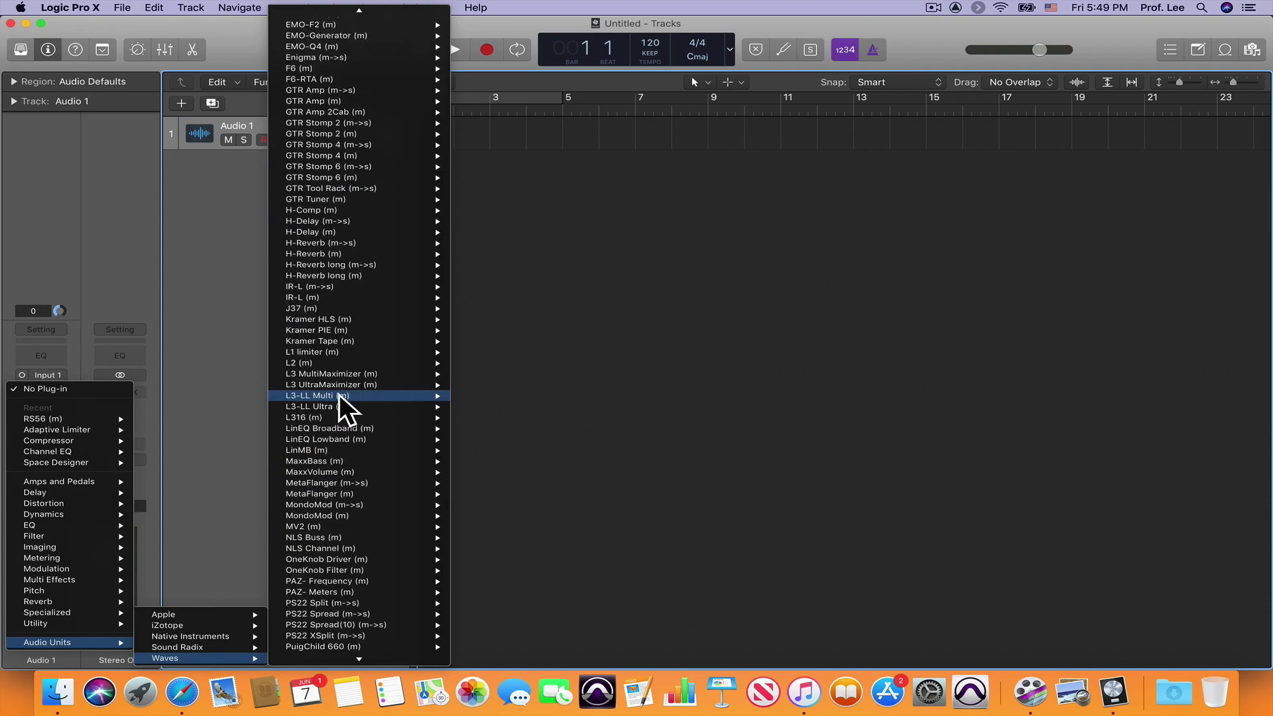
pyautogui.scroll(1, 341, 405)
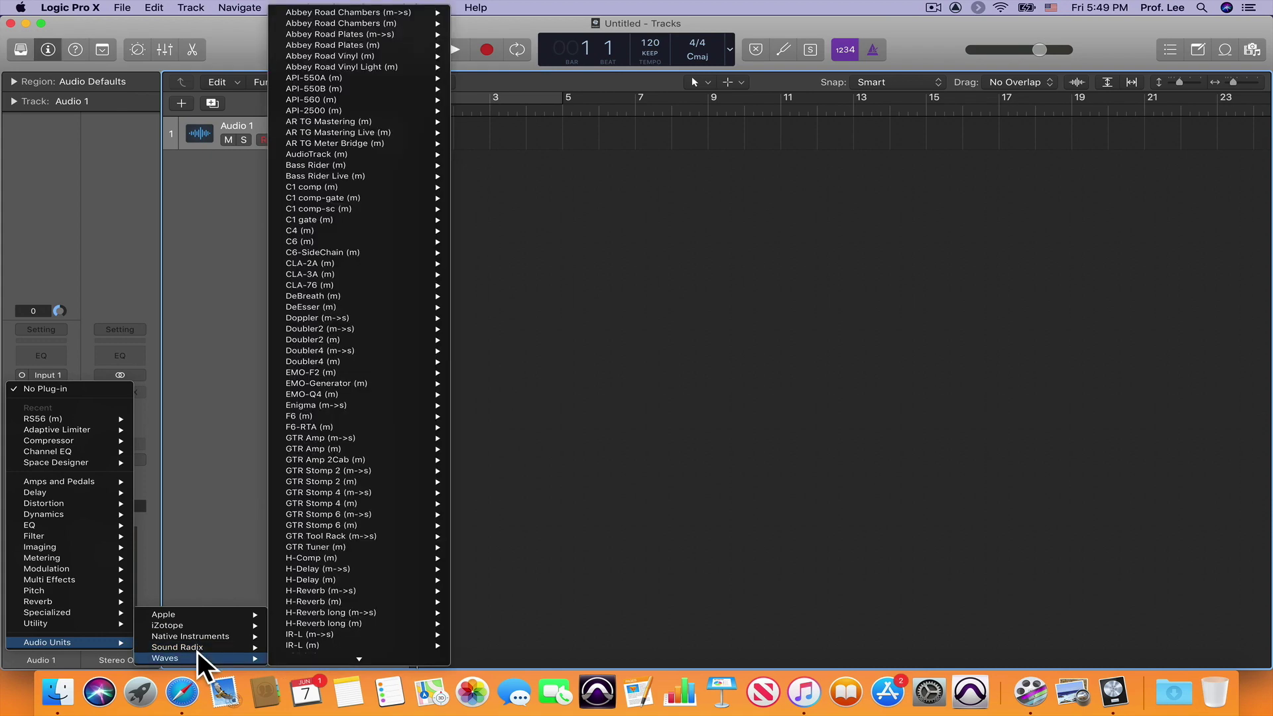
pyautogui.moveTo(225, 637)
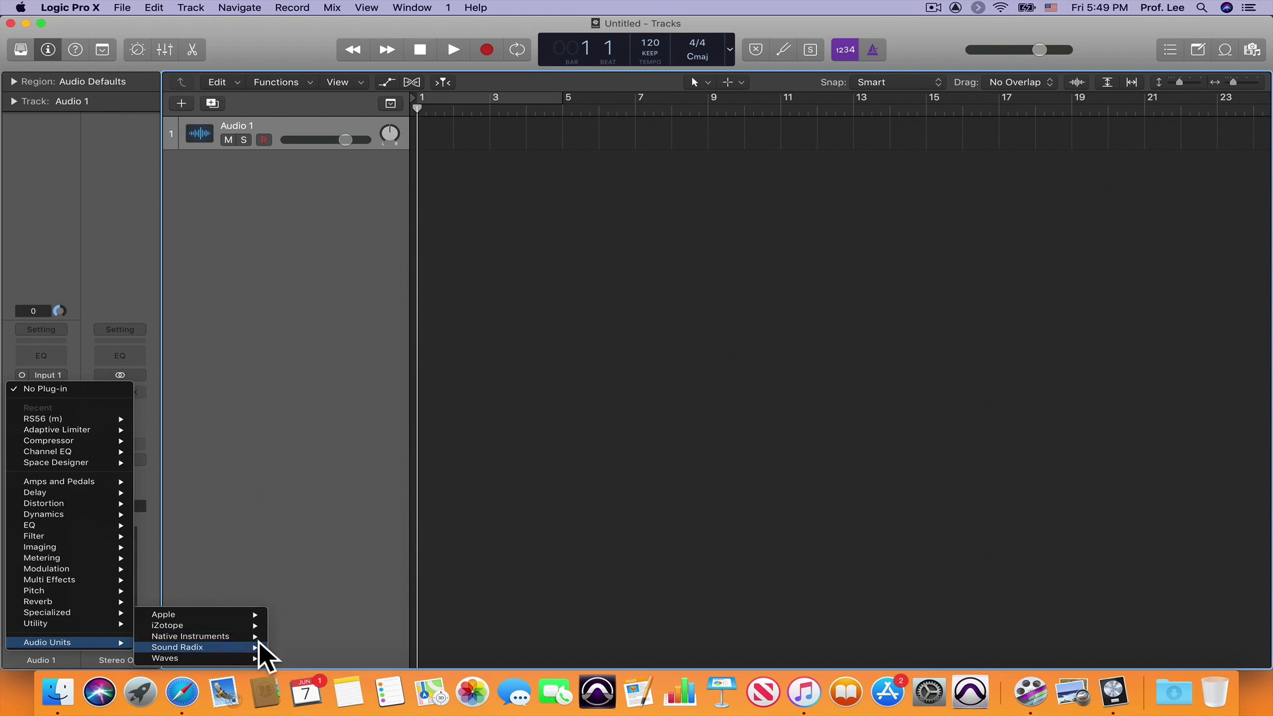
pyautogui.click(321, 224)
# Open the Plug-in Manager and look through its list of plug-in categories.
pyautogui.click(65, 7)
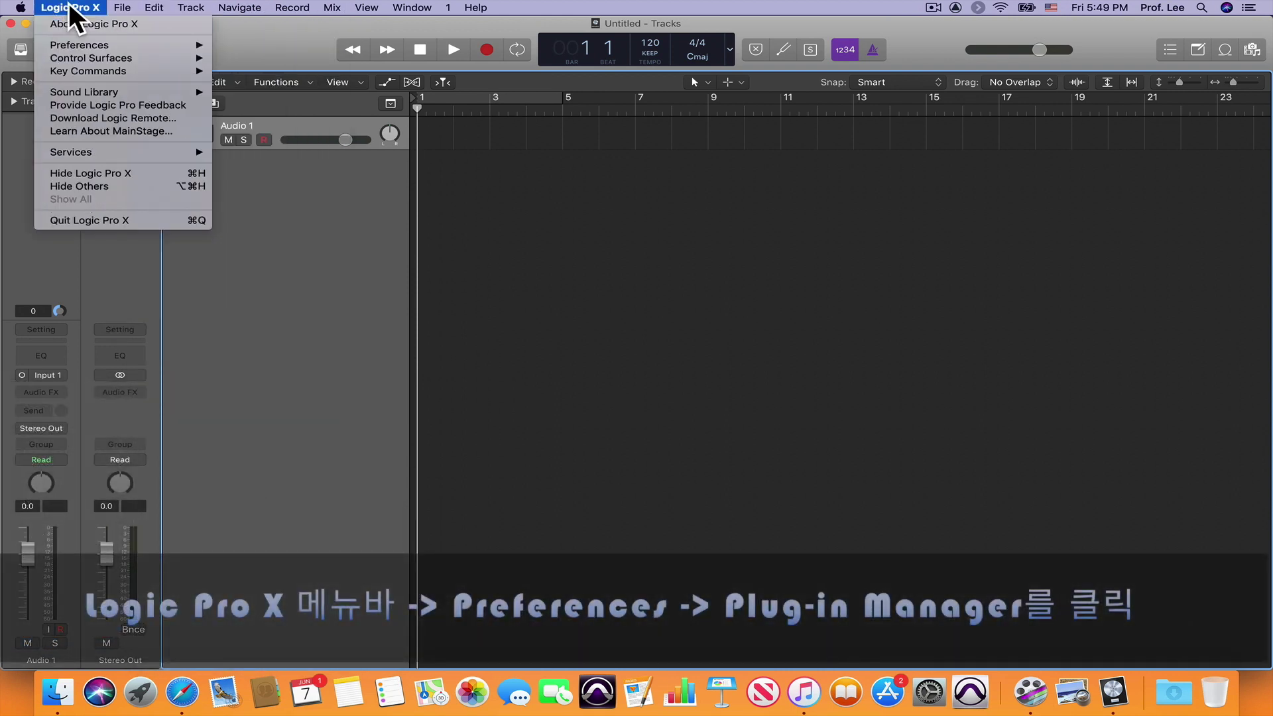
pyautogui.moveTo(77, 46)
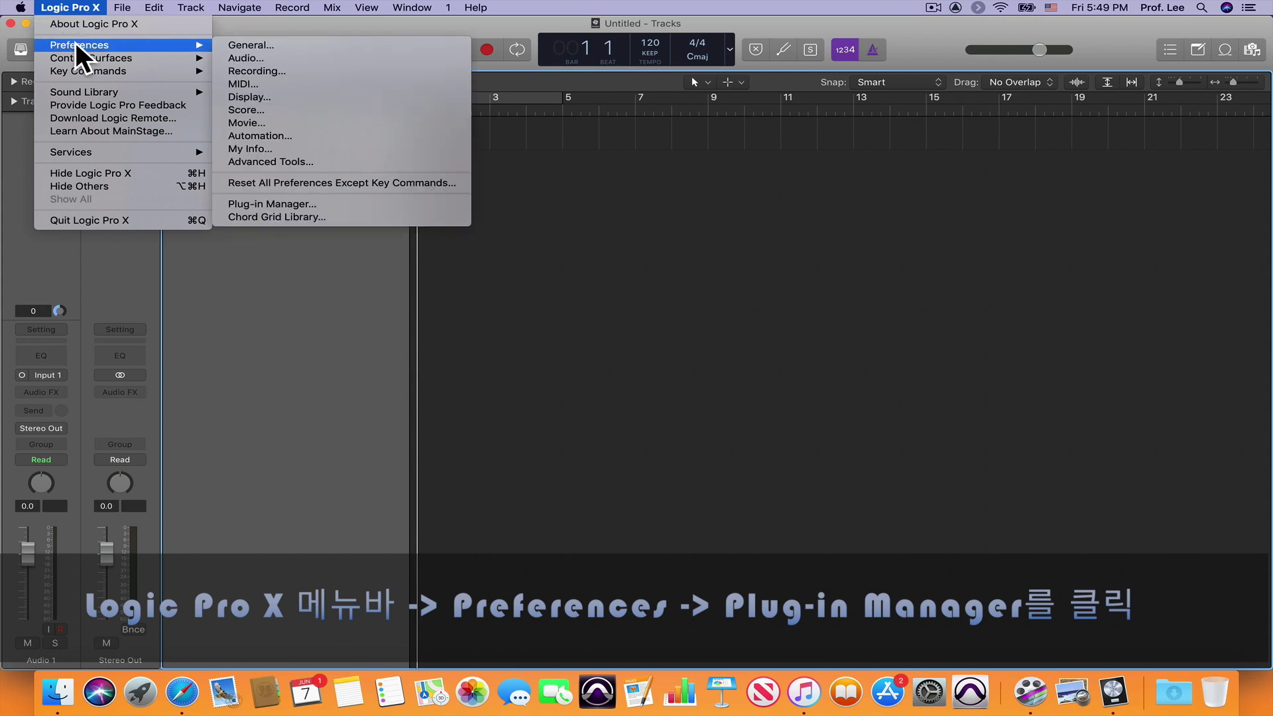
pyautogui.click(276, 199)
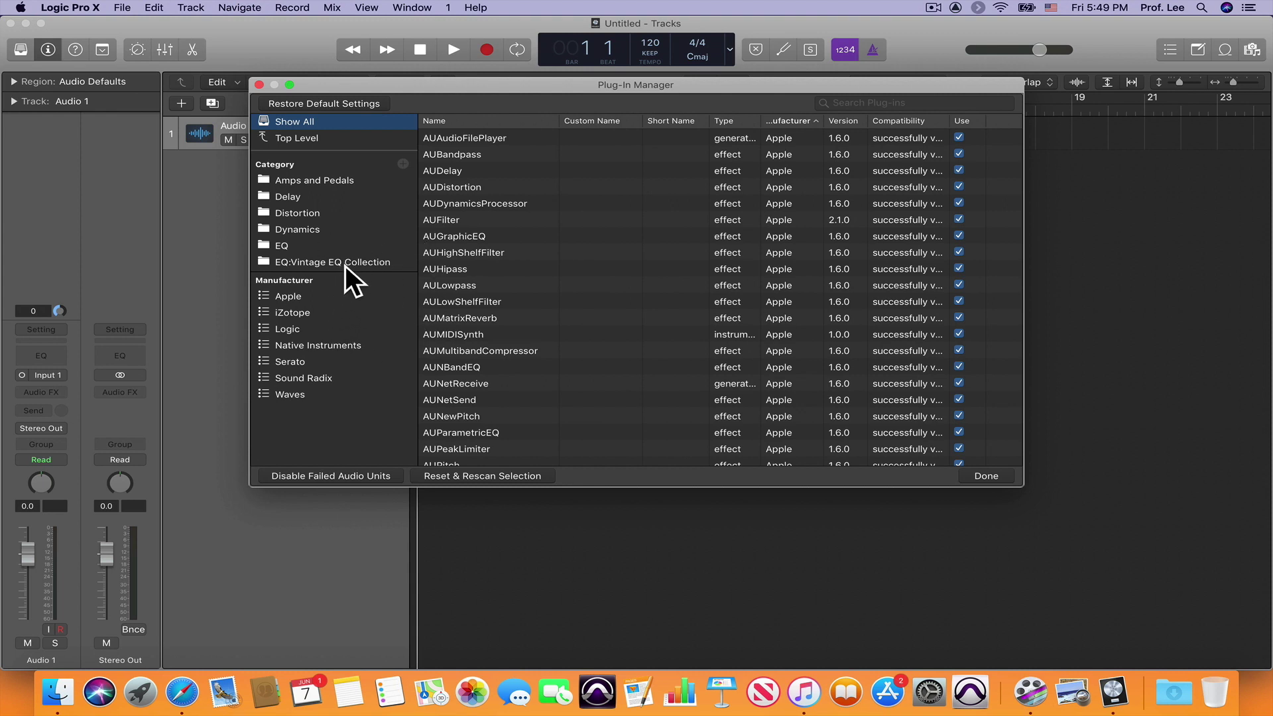
pyautogui.scroll(-5, 337, 244)
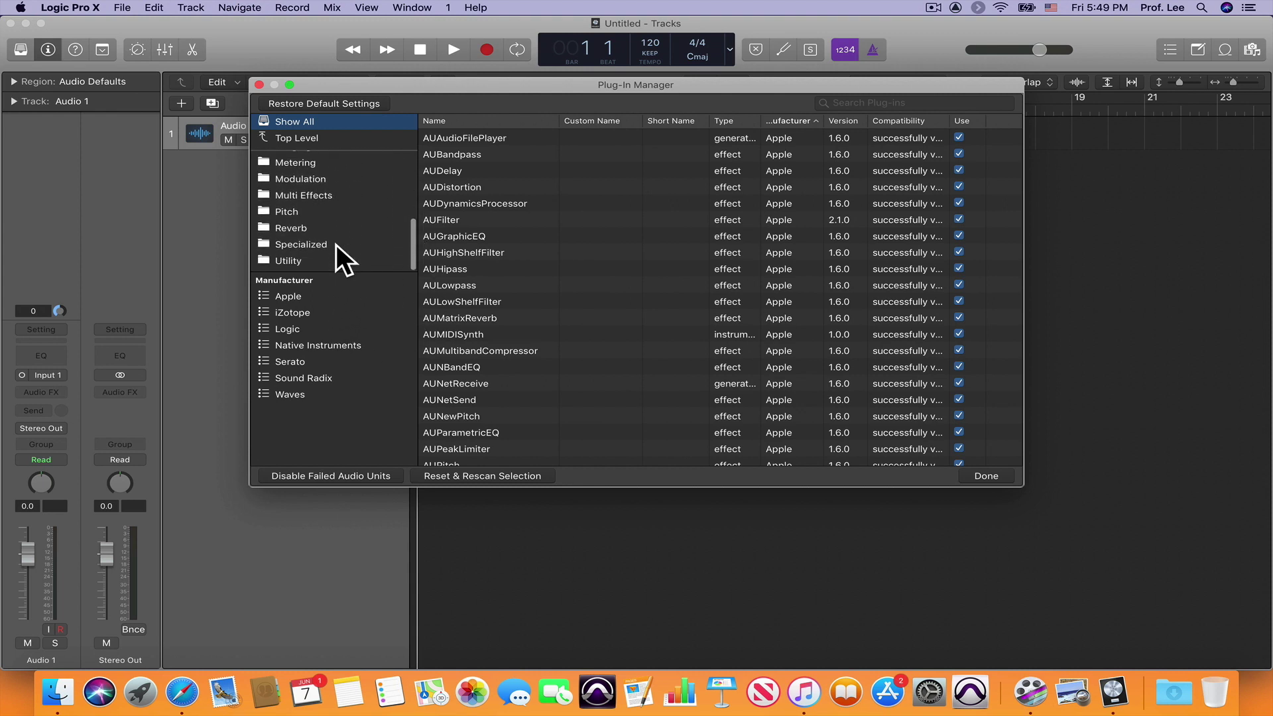
pyautogui.scroll(5, 337, 244)
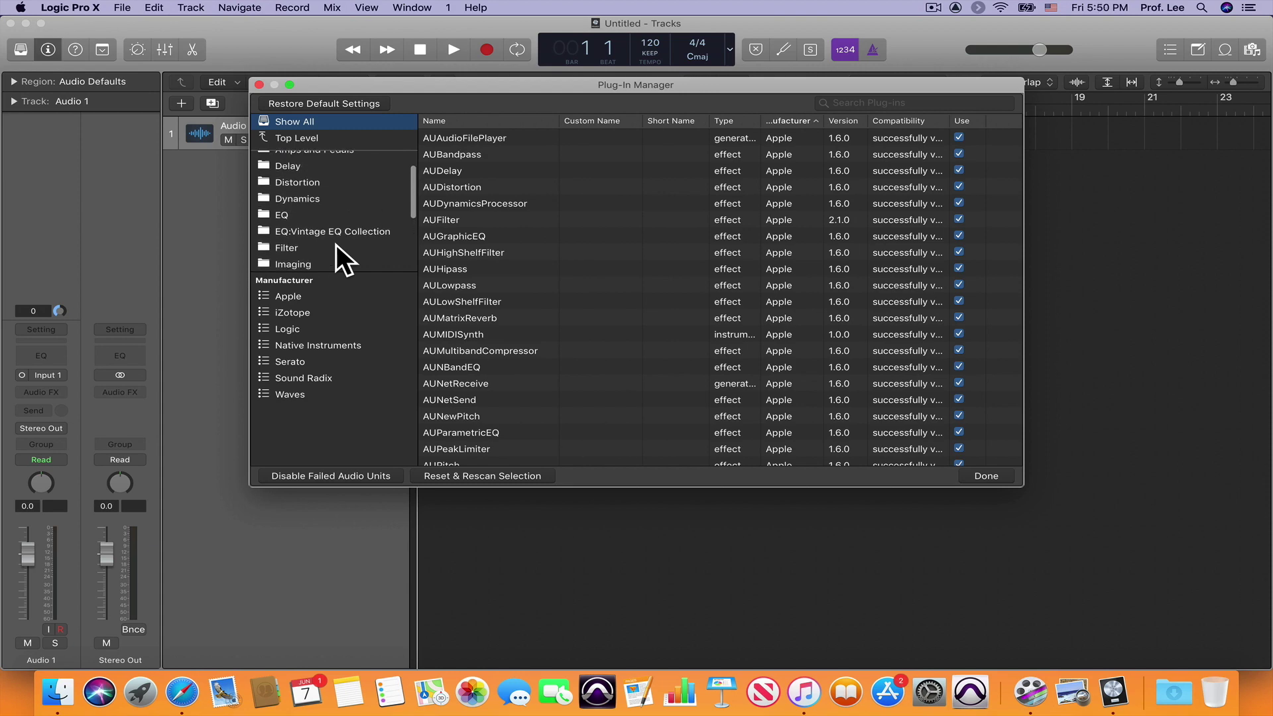
pyautogui.scroll(-2, 320, 419)
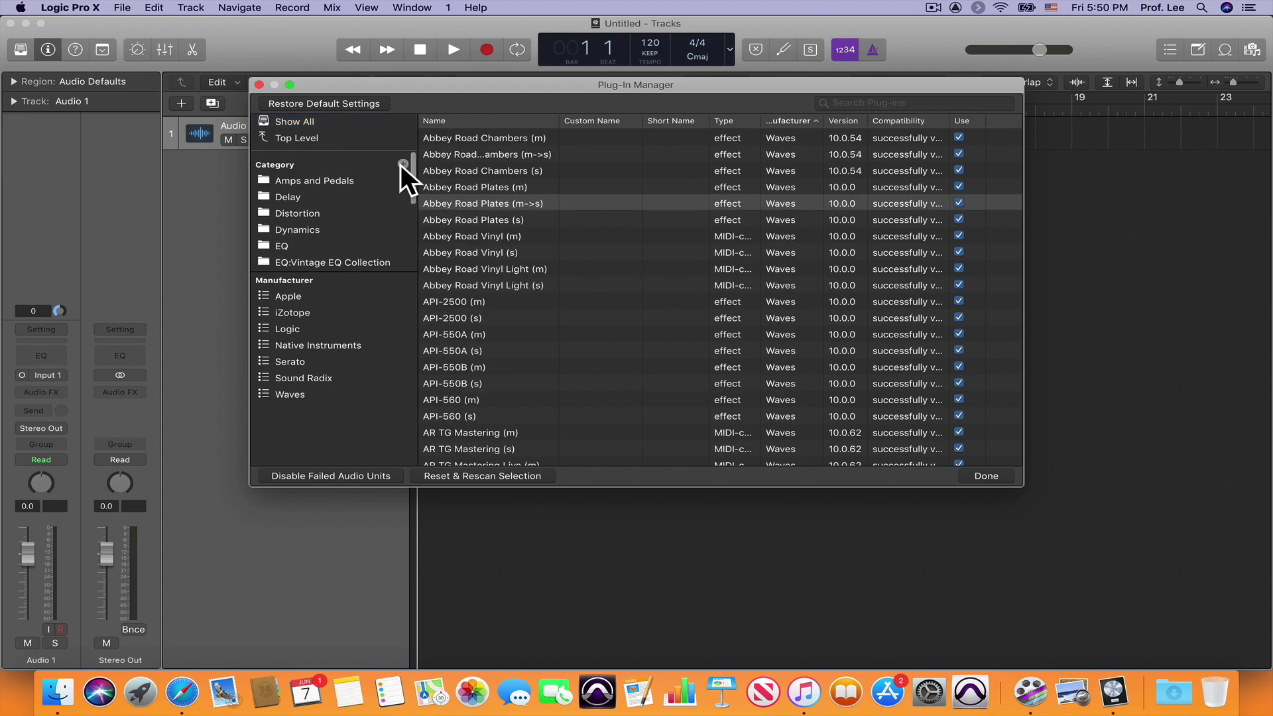
# Add a new plug-in category and name it My Comps.
pyautogui.click(401, 165)
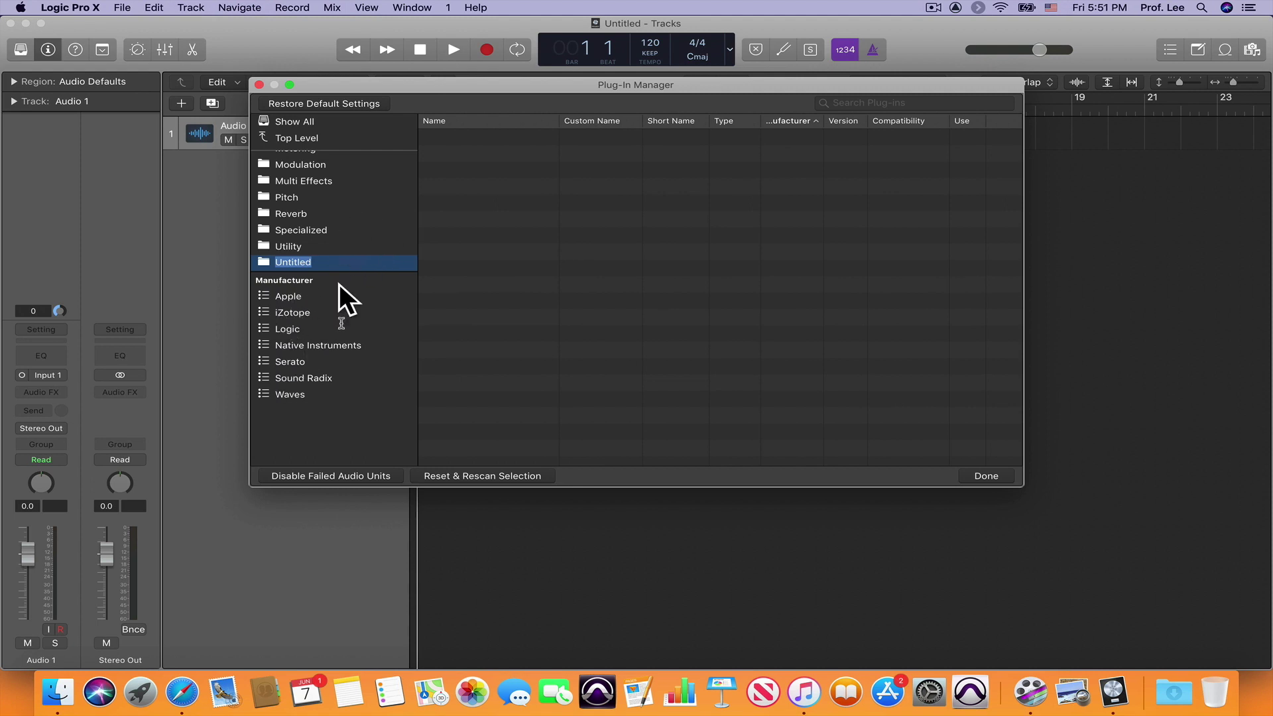
pyautogui.scroll(3, 343, 250)
pyautogui.scroll(-3, 342, 248)
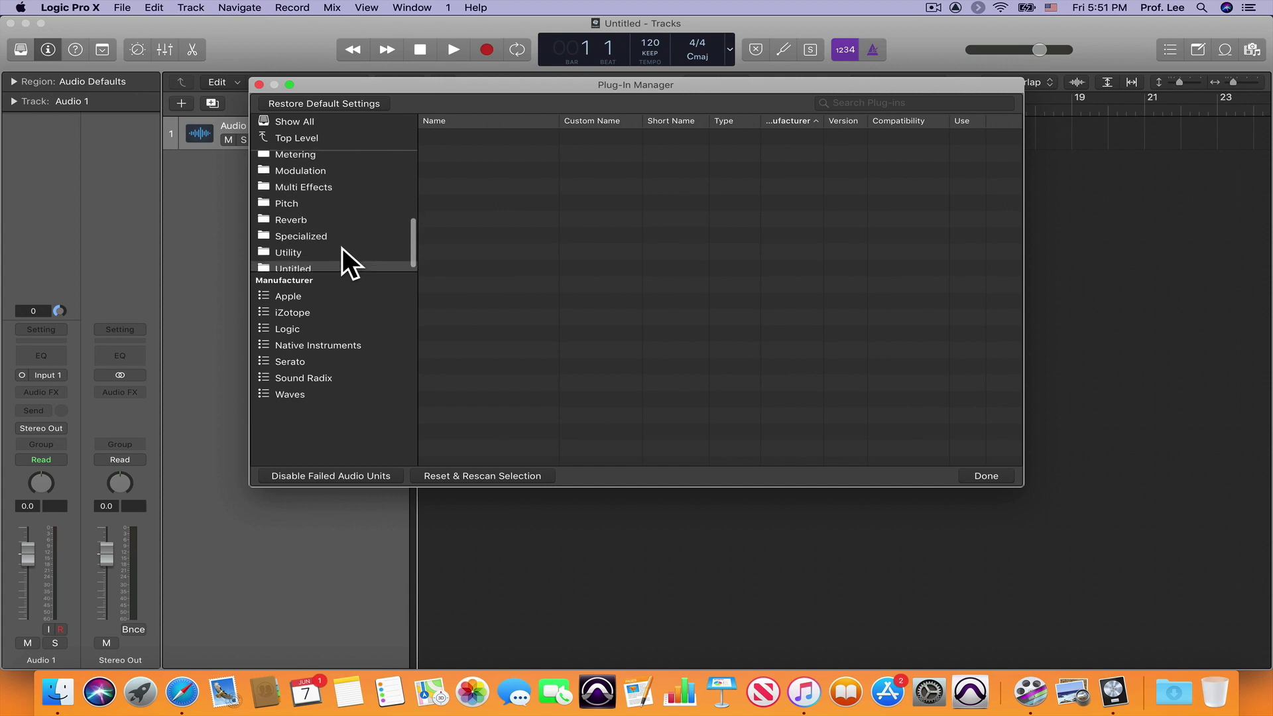
pyautogui.scroll(5, 342, 248)
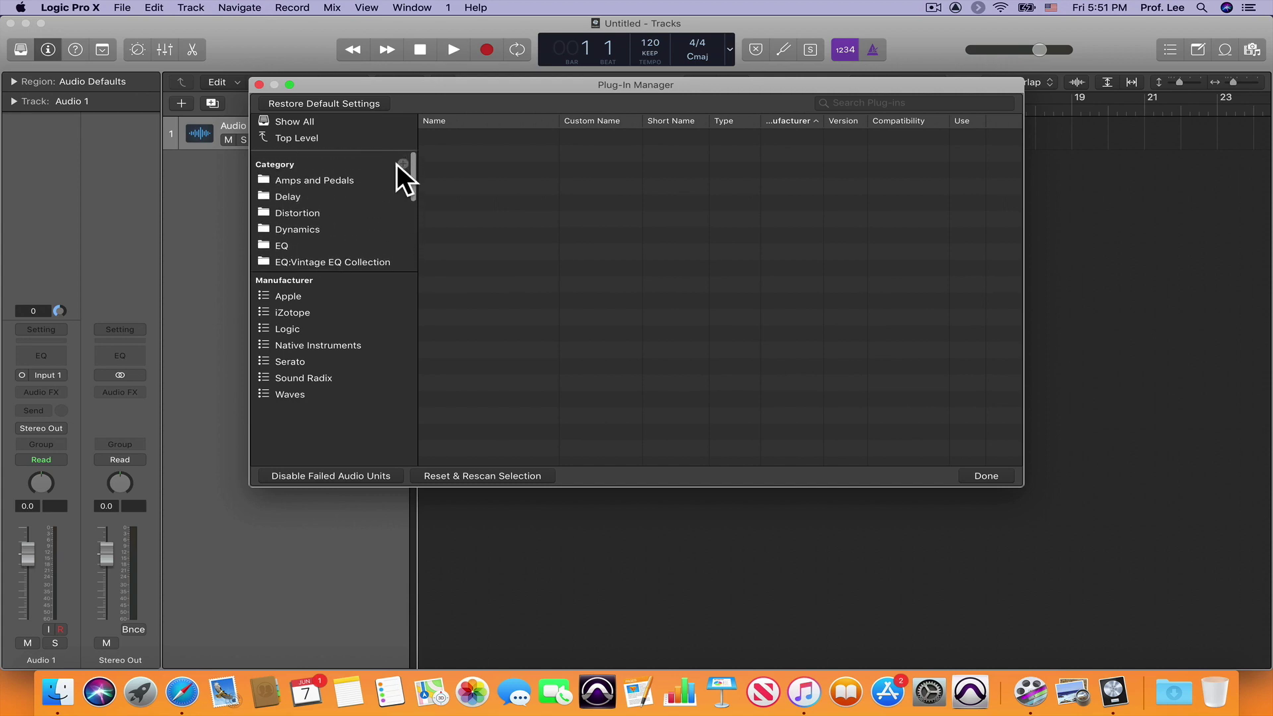
pyautogui.scroll(-3, 407, 175)
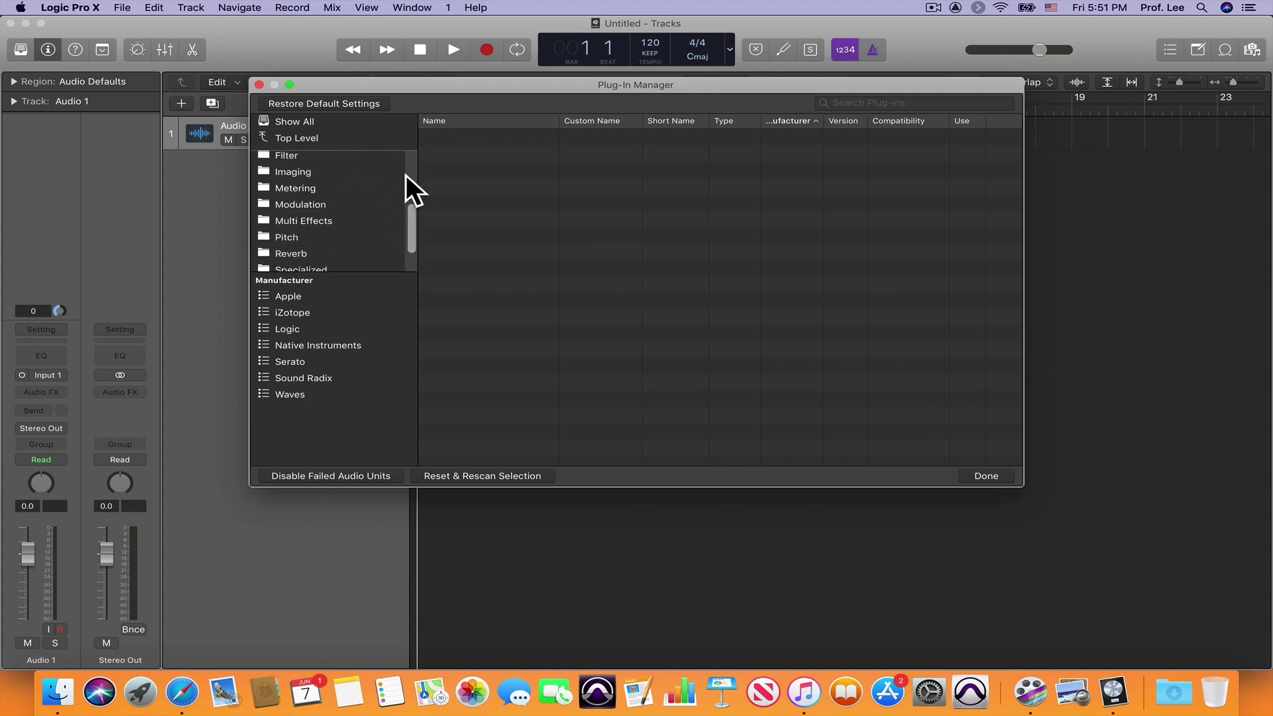
pyautogui.scroll(3, 407, 175)
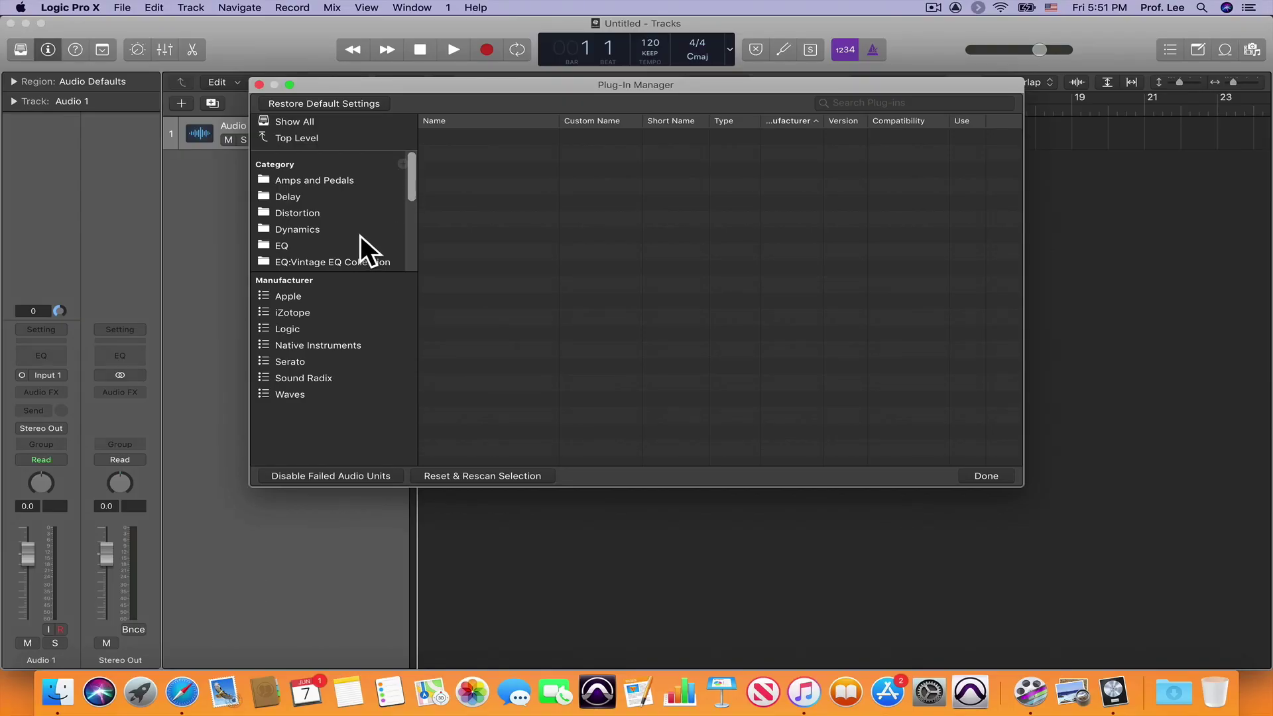
pyautogui.scroll(-5, 360, 236)
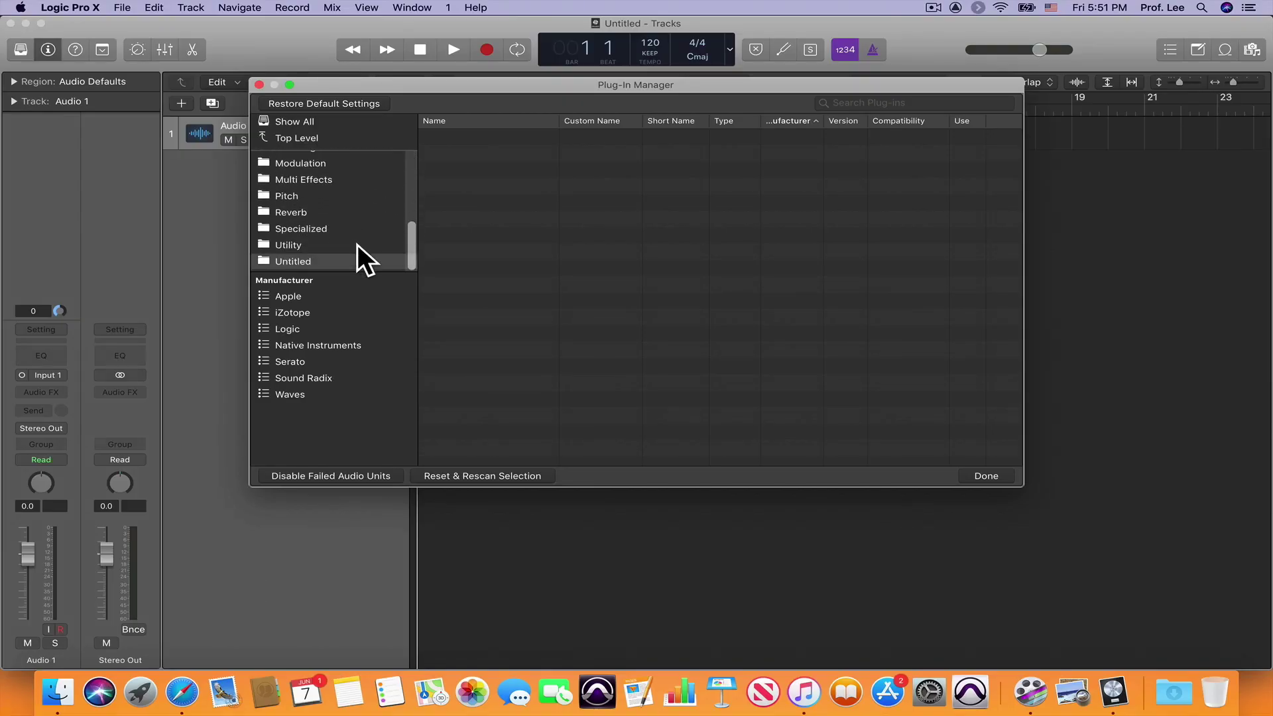
pyautogui.doubleClick(298, 263)
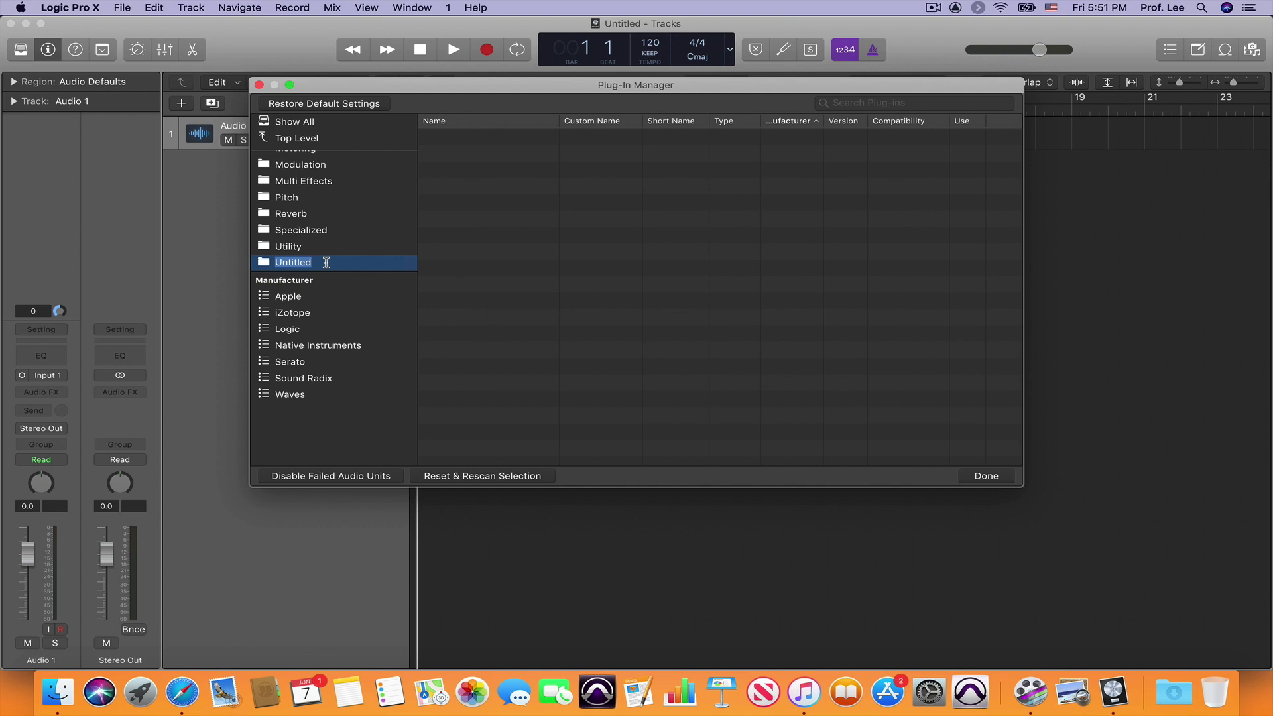
pyautogui.write('My Comps')
pyautogui.press('Return')
# Add the Native Instruments plug-in Solid Dynamics to the My Comps category and display that category's contents.
pyautogui.scroll(3, 331, 217)
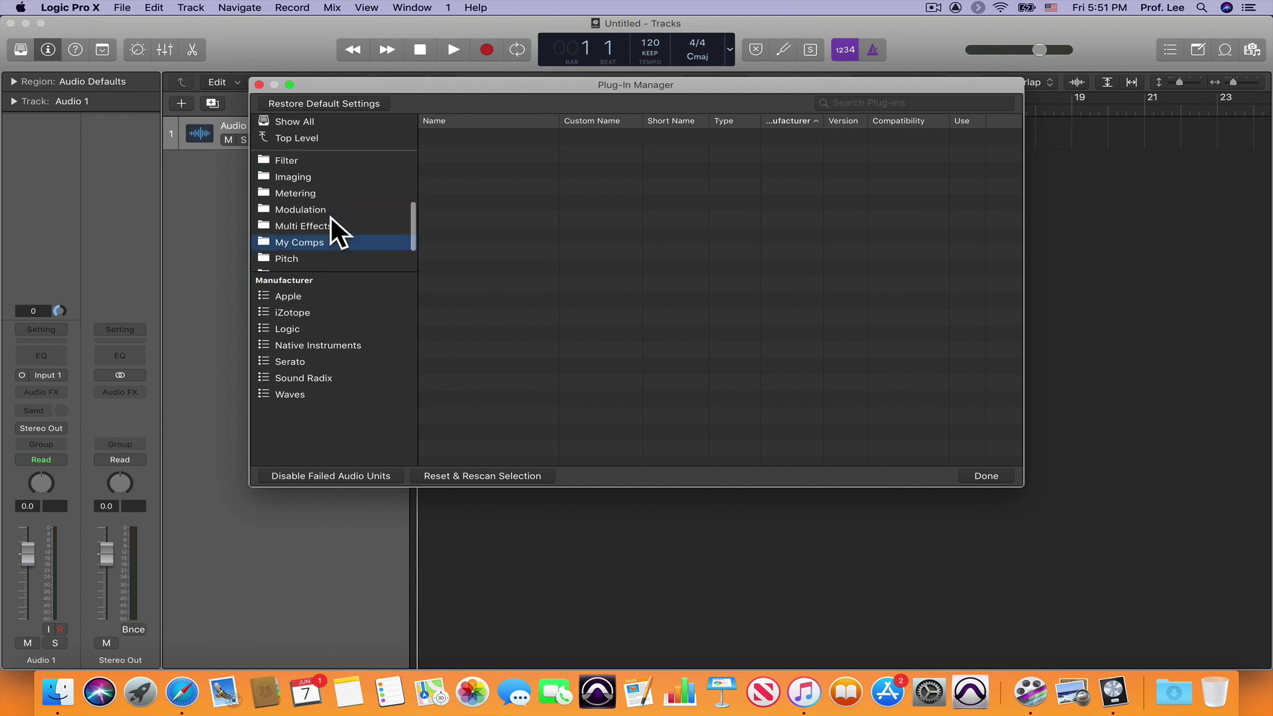
pyautogui.scroll(-1, 331, 217)
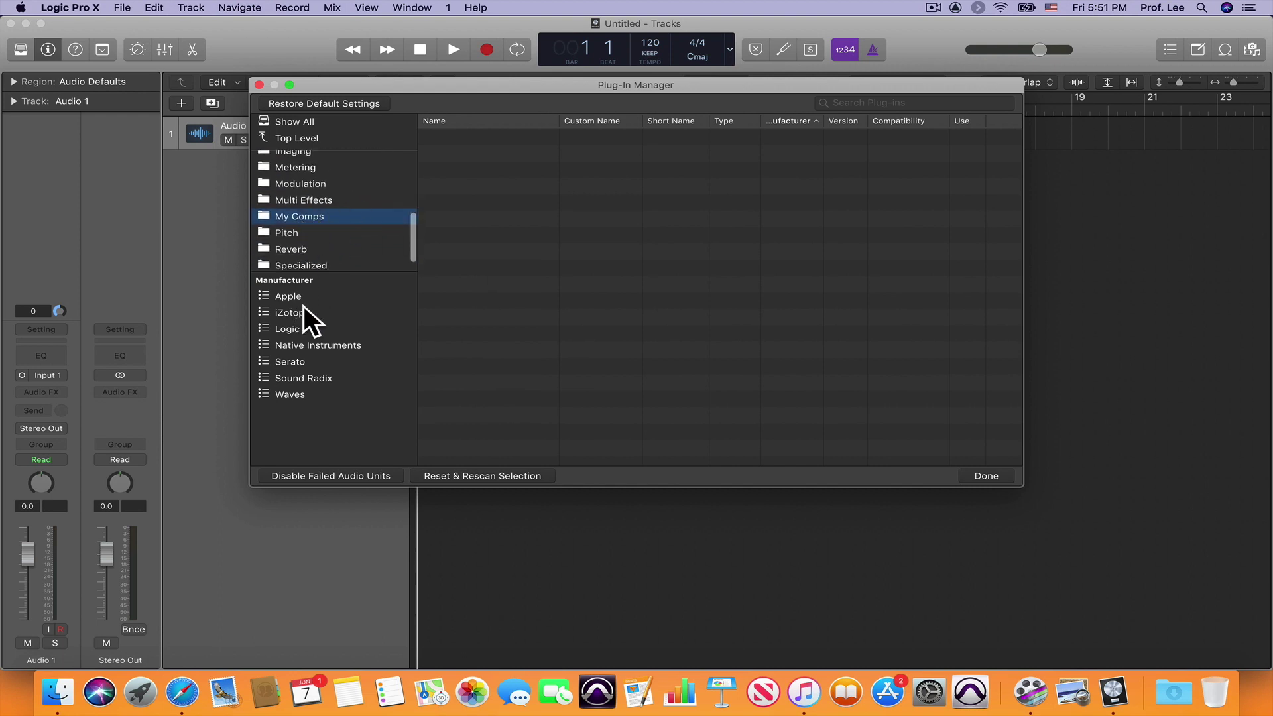
pyautogui.click(302, 342)
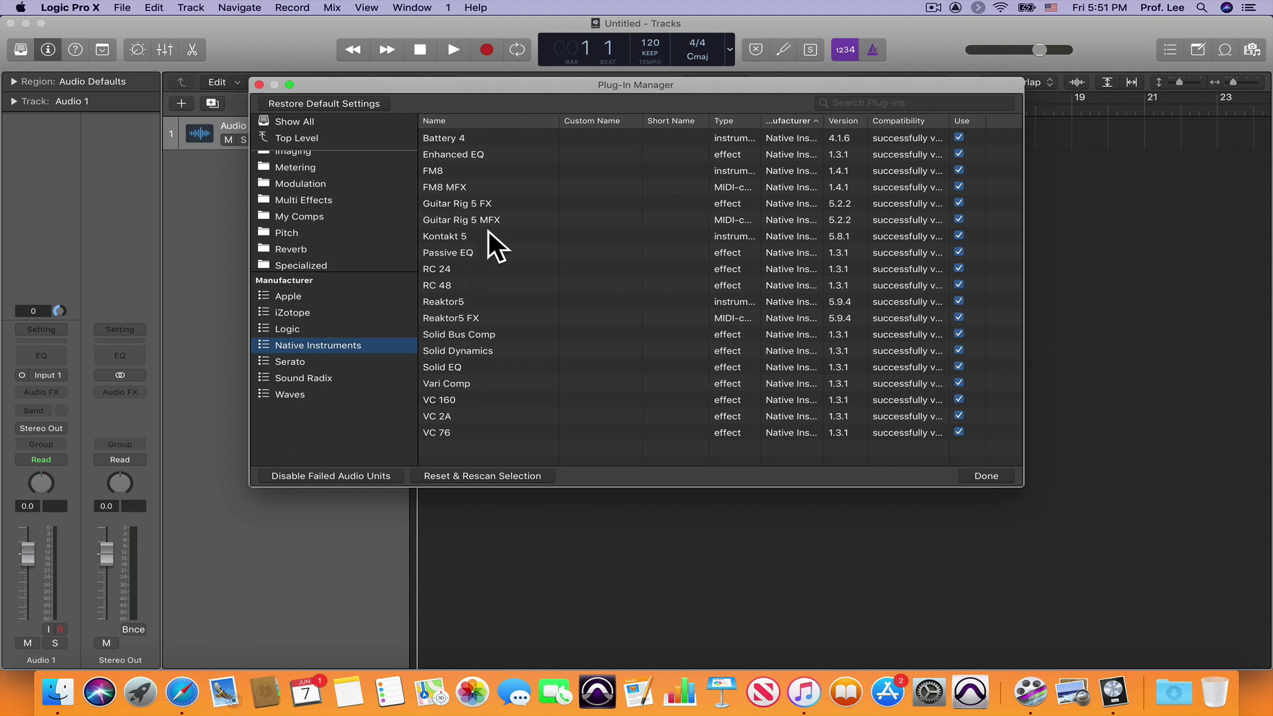
pyautogui.click(468, 354)
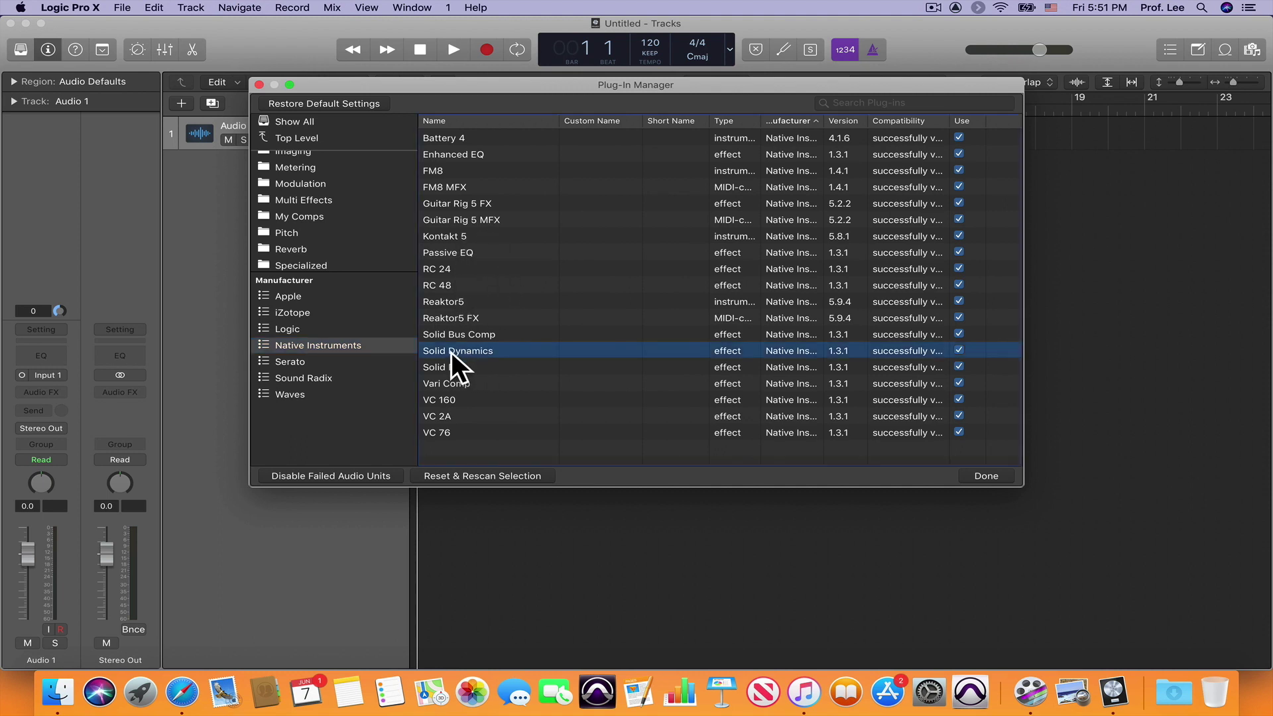
pyautogui.moveTo(451, 353); pyautogui.dragTo(312, 217)
pyautogui.click(304, 219)
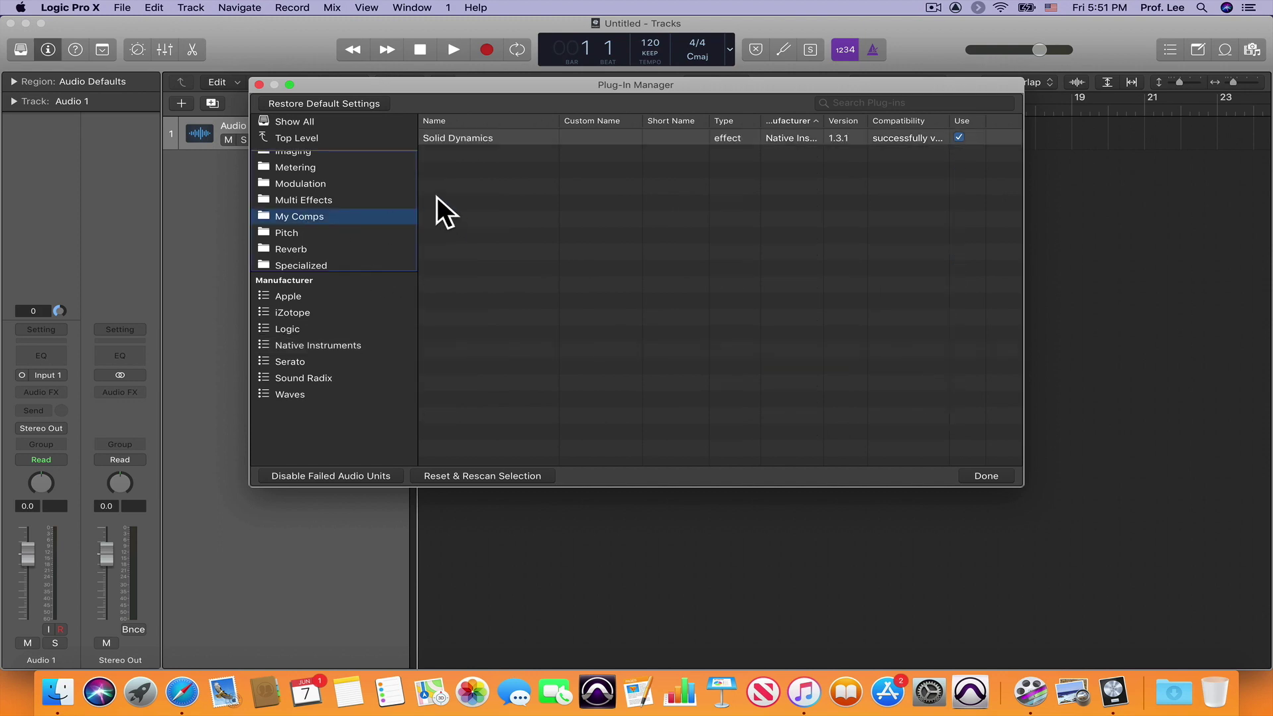
# Add the Waves plug-ins RCompressor (m) and RCompressor (s) to the My Comps category.
pyautogui.click(292, 394)
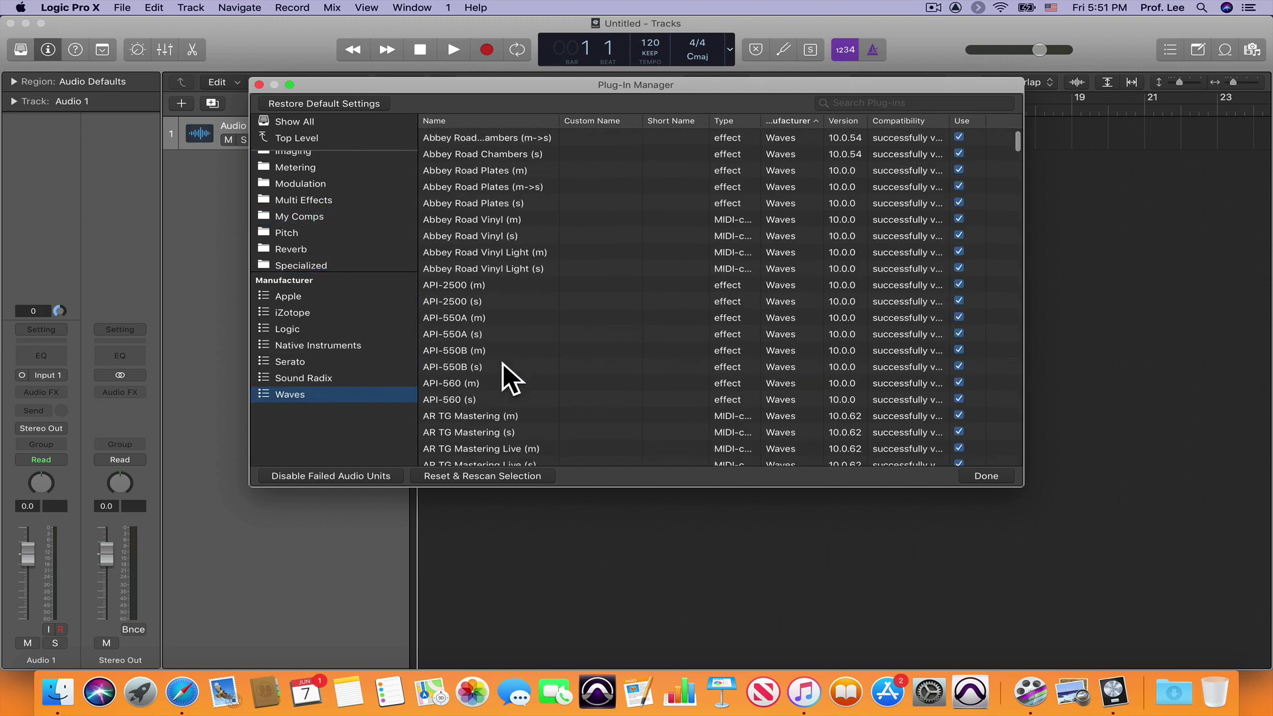
pyautogui.scroll(-3, 502, 364)
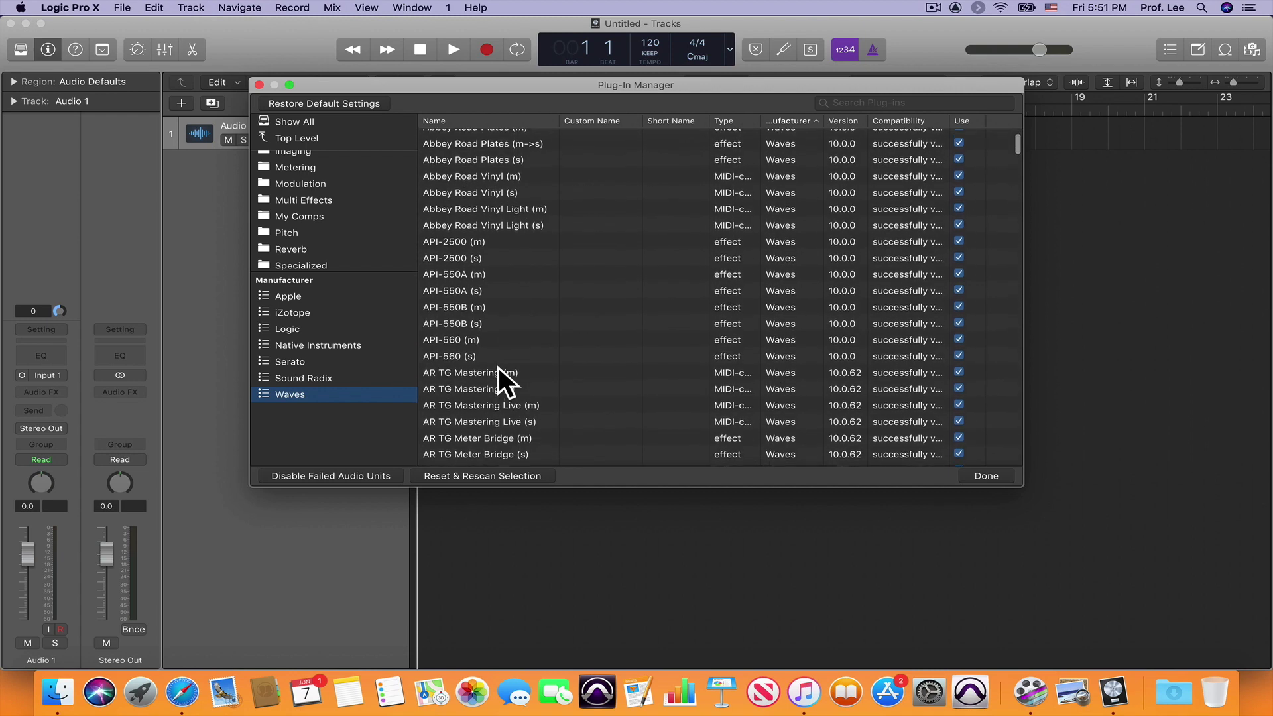
pyautogui.scroll(-10, 499, 367)
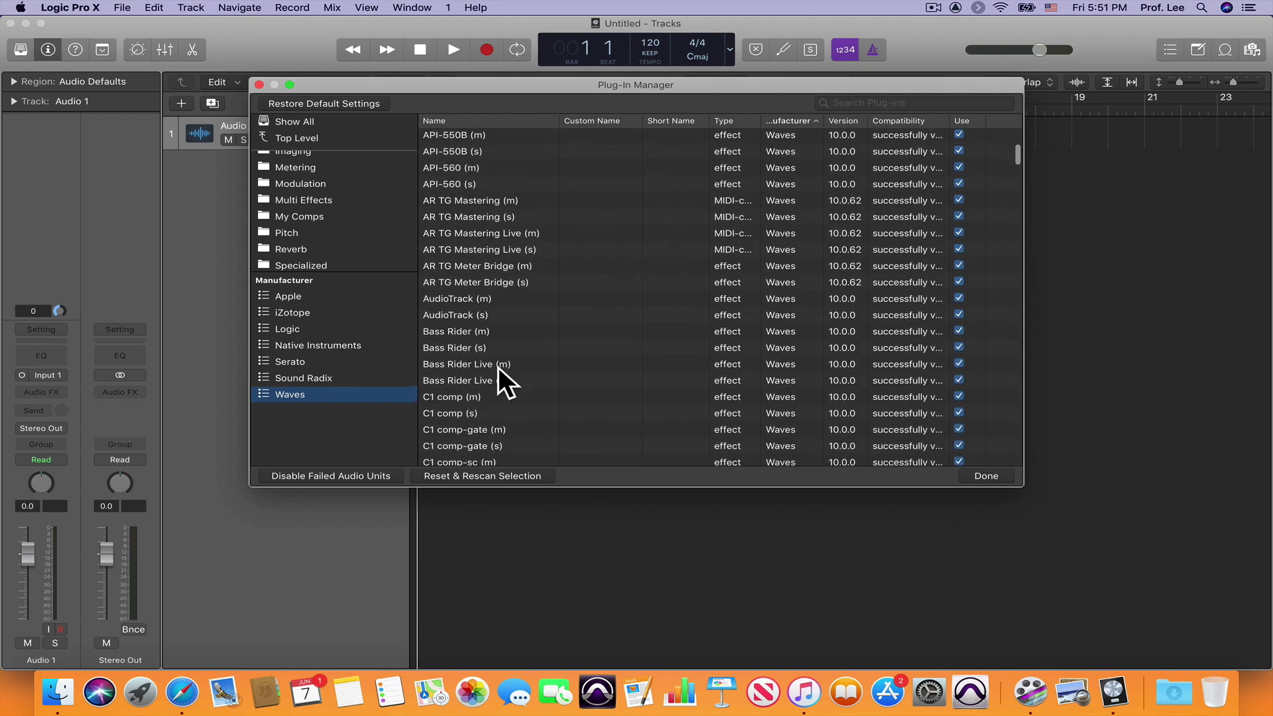
pyautogui.scroll(-20, 499, 367)
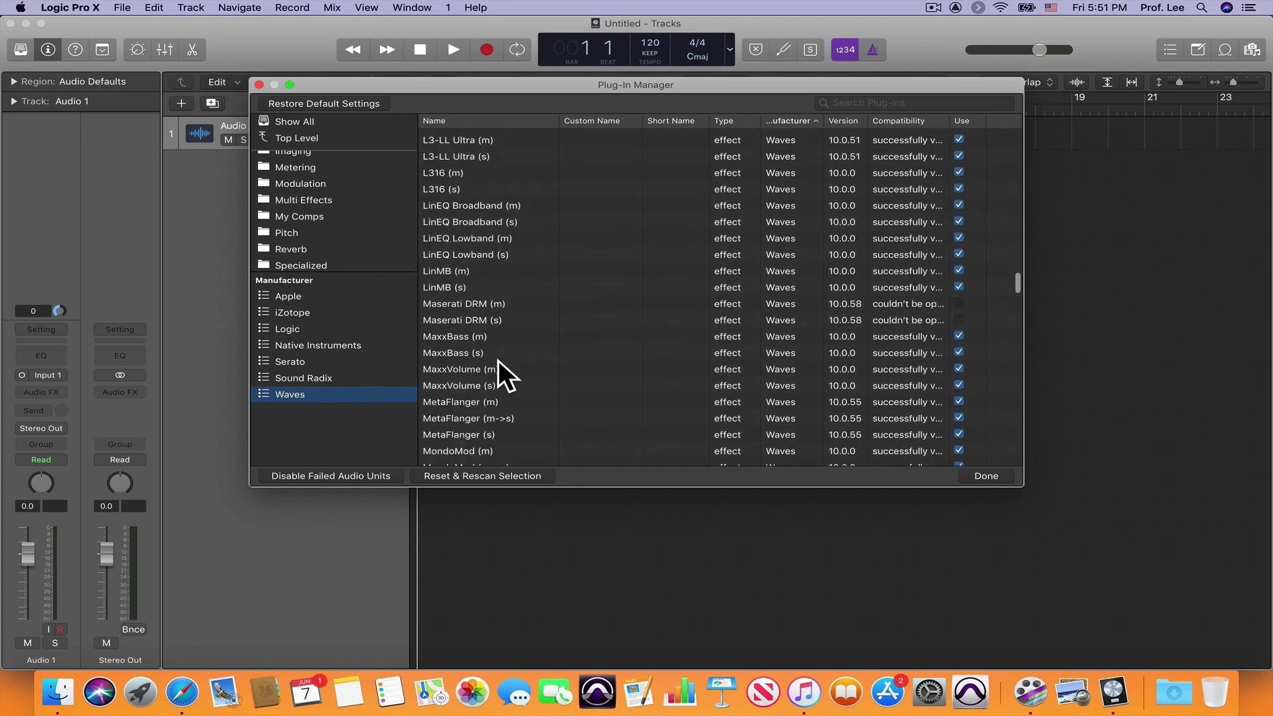
pyautogui.scroll(-20, 499, 361)
pyautogui.click(488, 284)
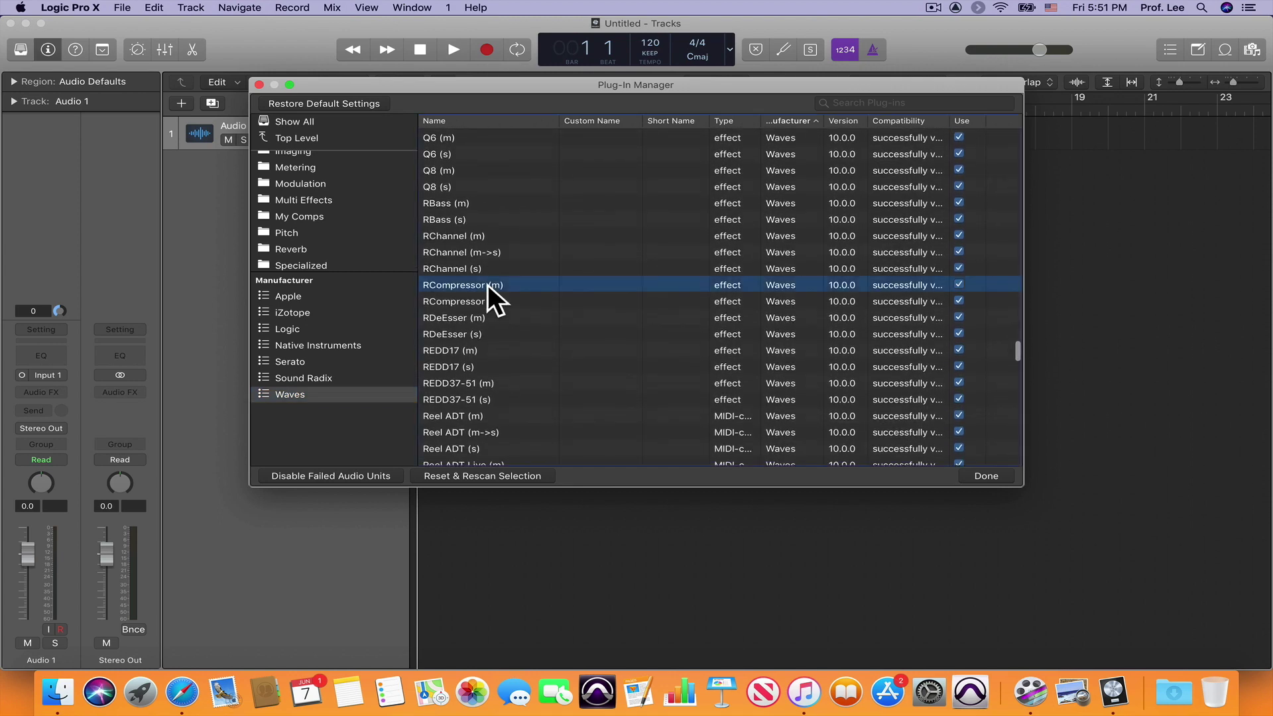
pyautogui.keyDown('shift'); pyautogui.click(480, 301); pyautogui.keyUp('shift')
pyautogui.scroll(3, 477, 298)
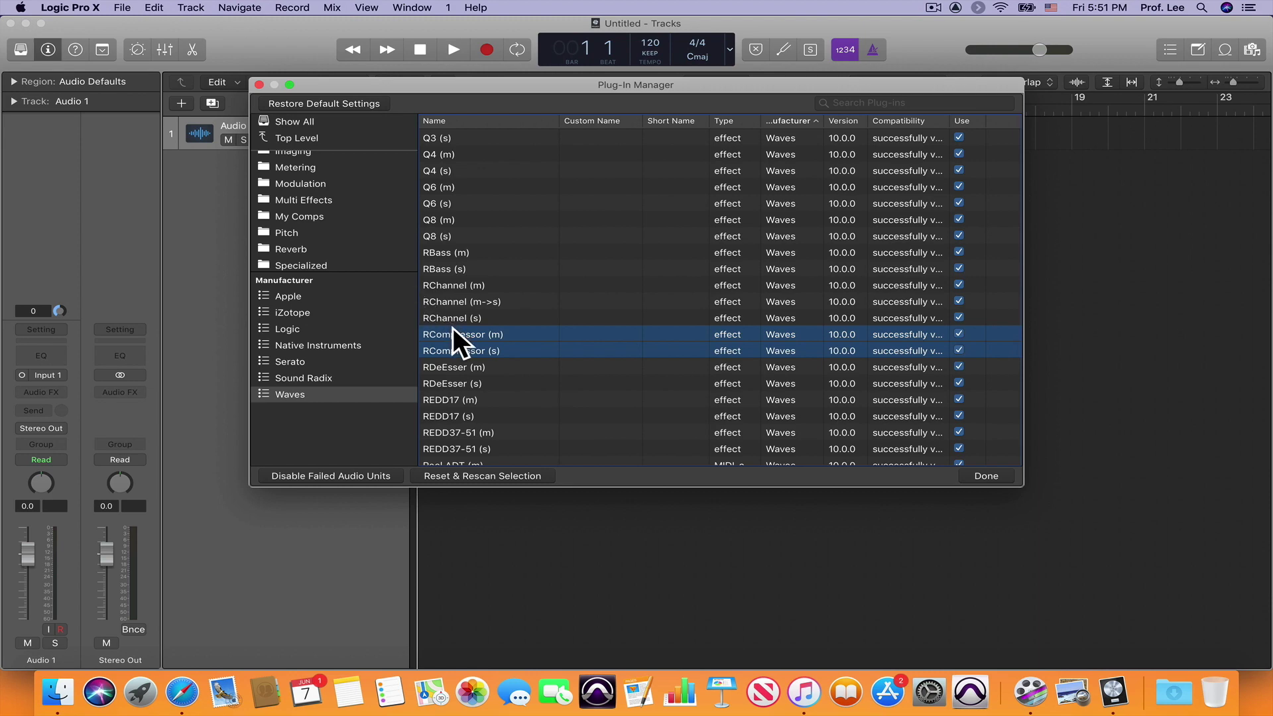
pyautogui.moveTo(453, 327); pyautogui.dragTo(301, 214)
# Add the Waves SSLComp plug-in to the My Comps category and close the Plug-in Manager.
pyautogui.scroll(-10, 465, 359)
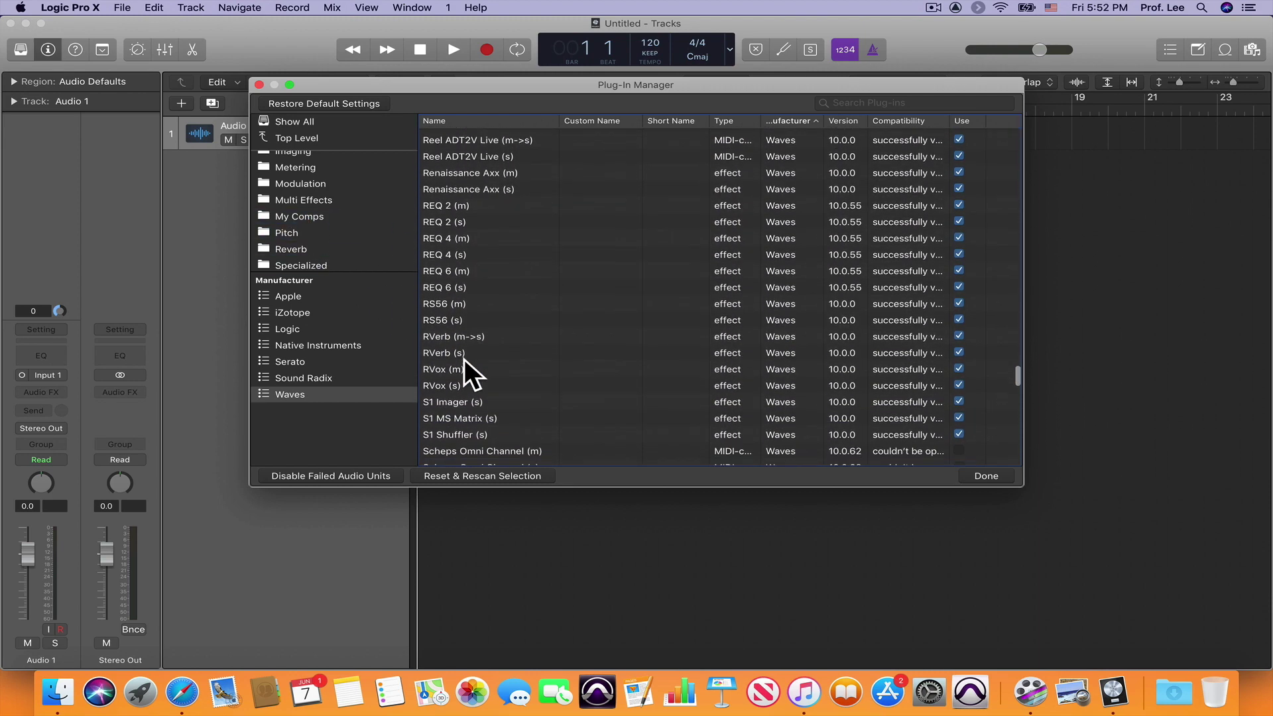
pyautogui.scroll(-6, 464, 359)
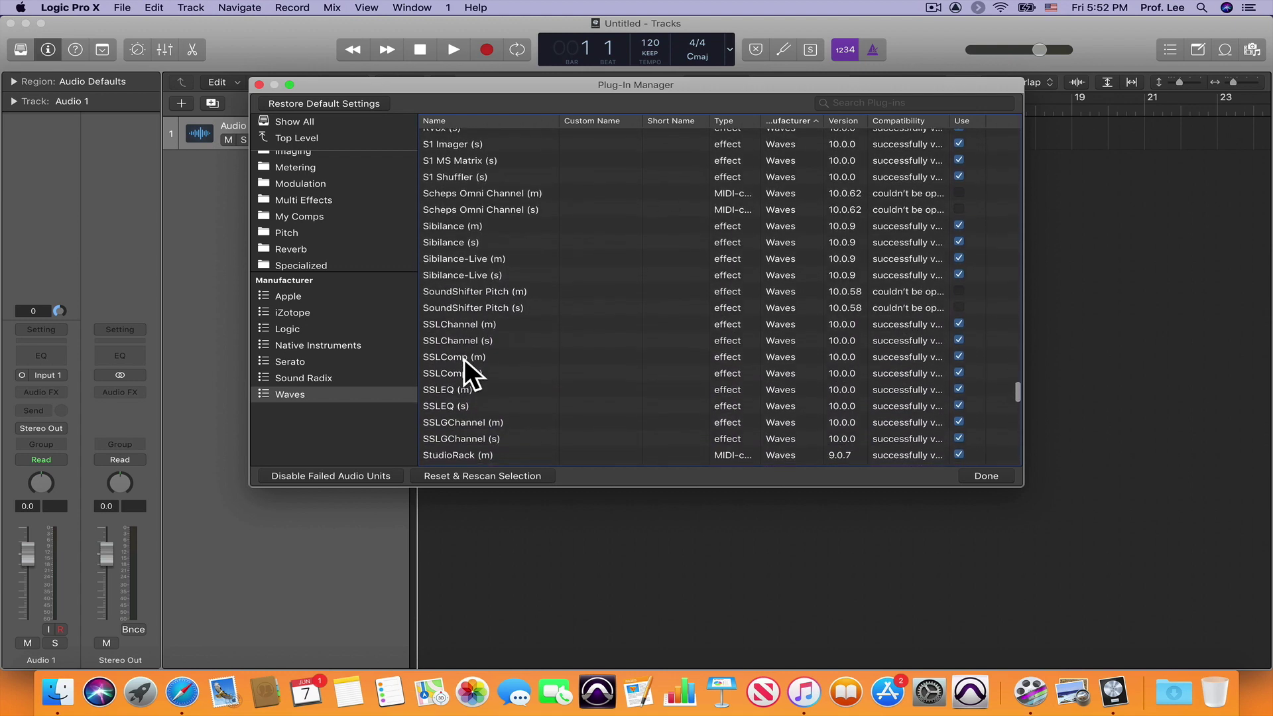
pyautogui.moveTo(488, 352); pyautogui.dragTo(309, 216)
pyautogui.scroll(-10, 492, 354)
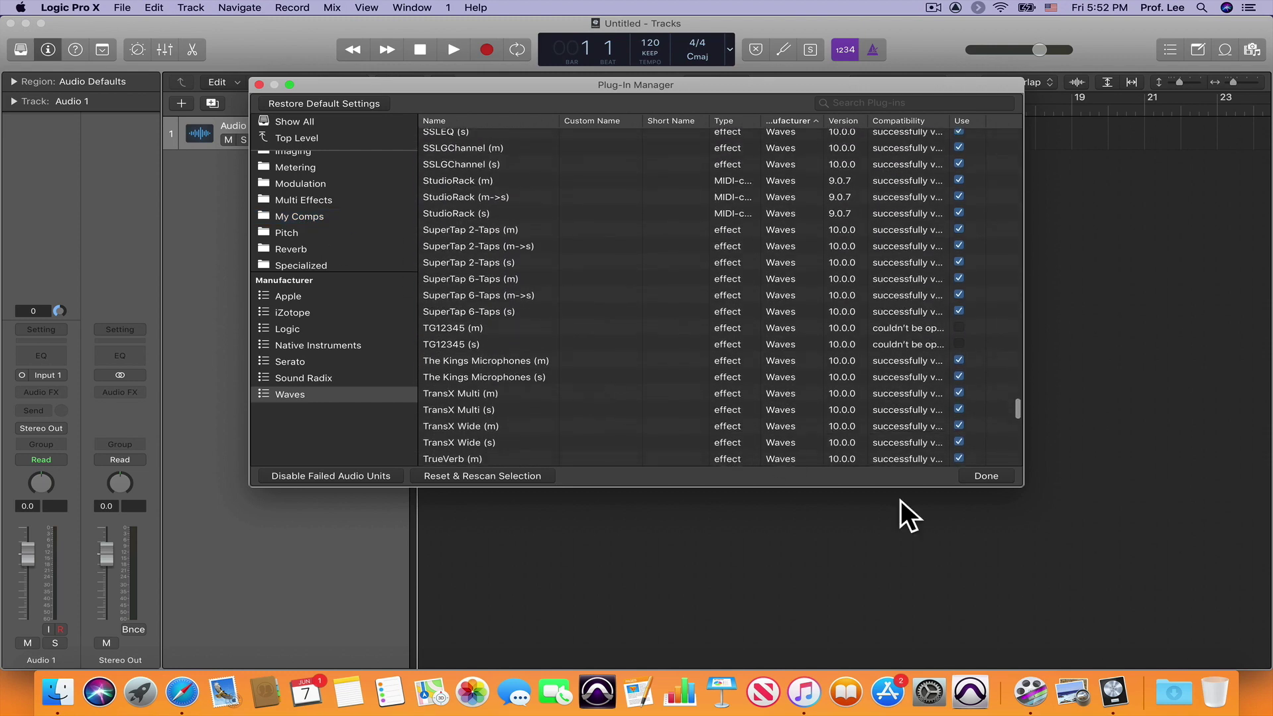
pyautogui.click(986, 477)
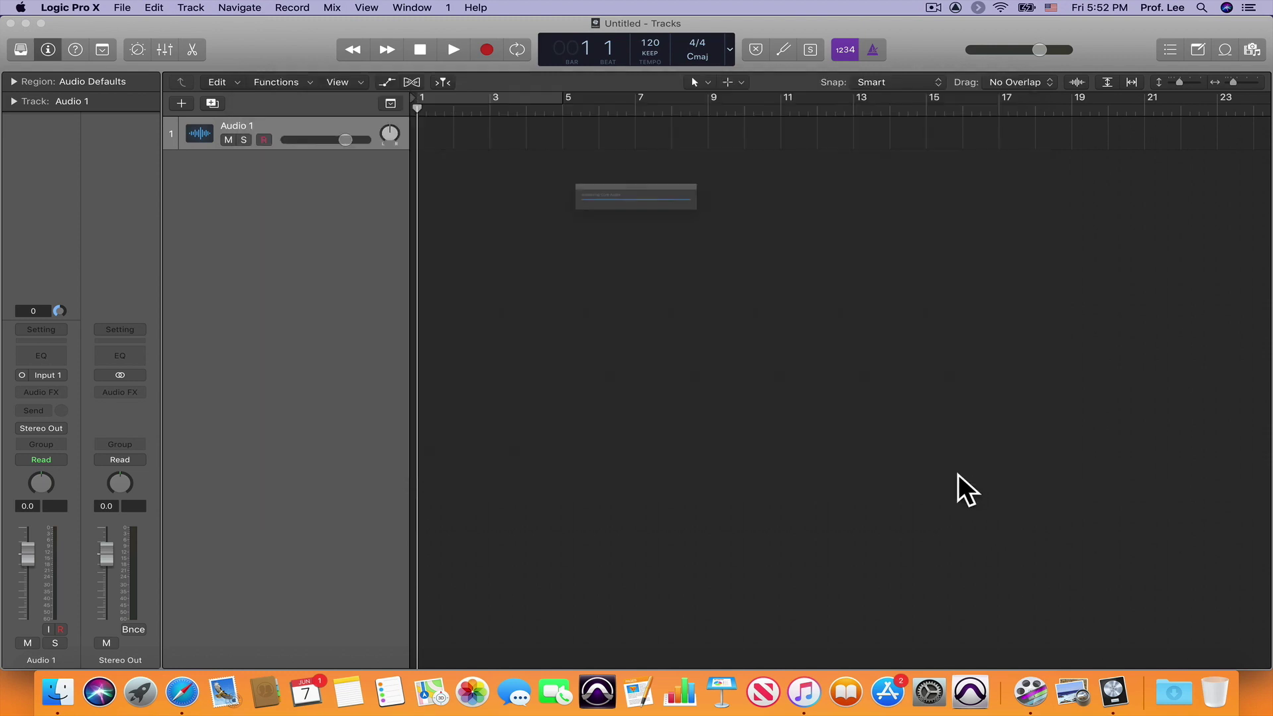
pyautogui.click(745, 240)
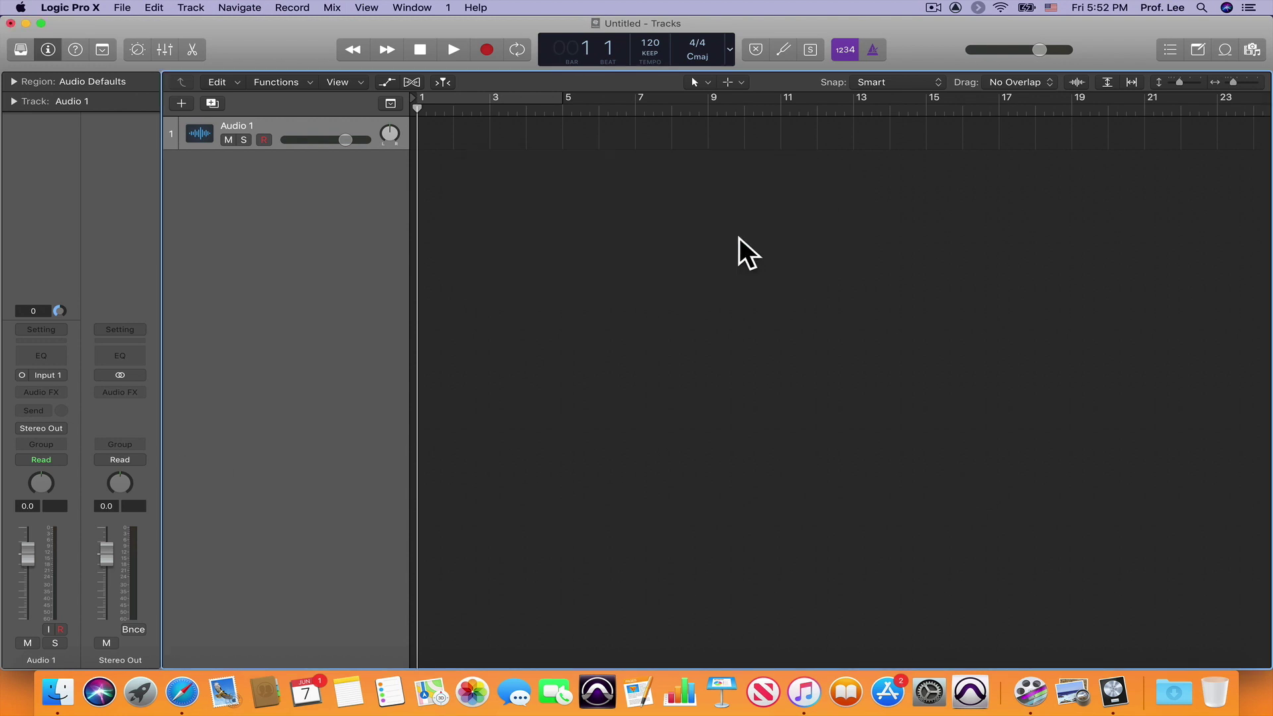
# Check the My Comps category among the plug-ins available for the Audio 1 channel's effect slot.
pyautogui.click(59, 392)
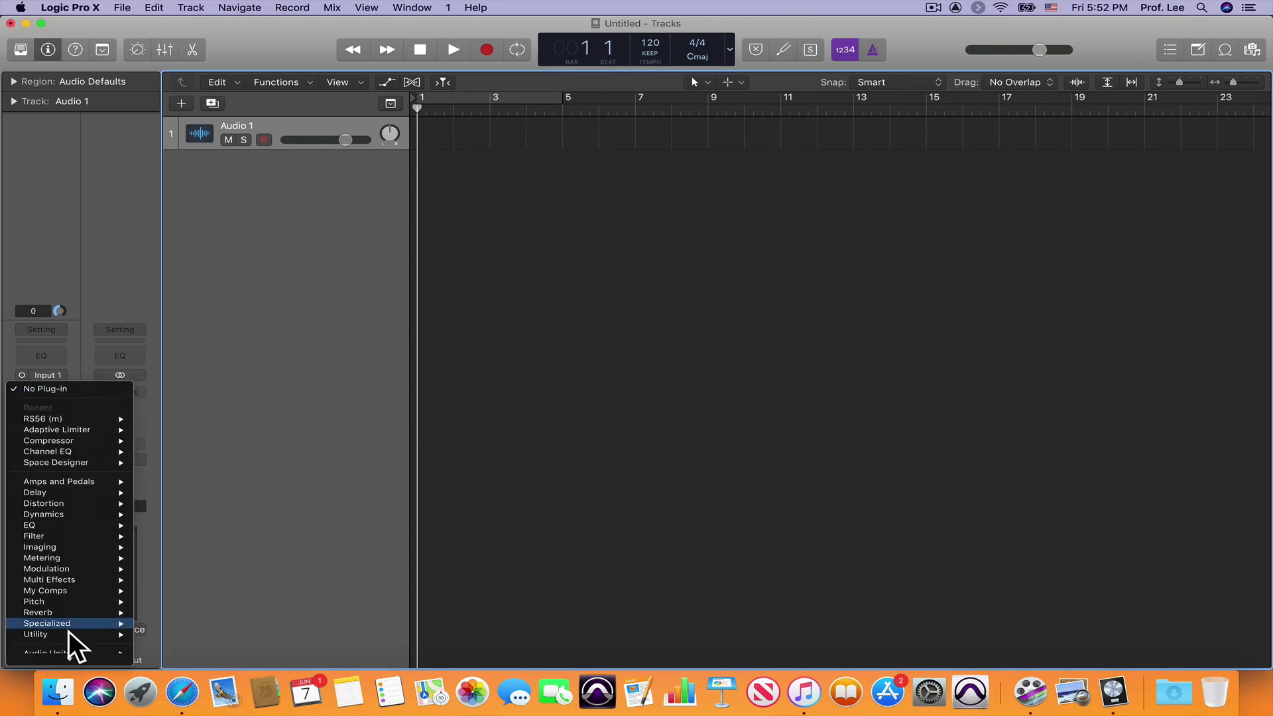
pyautogui.moveTo(86, 585)
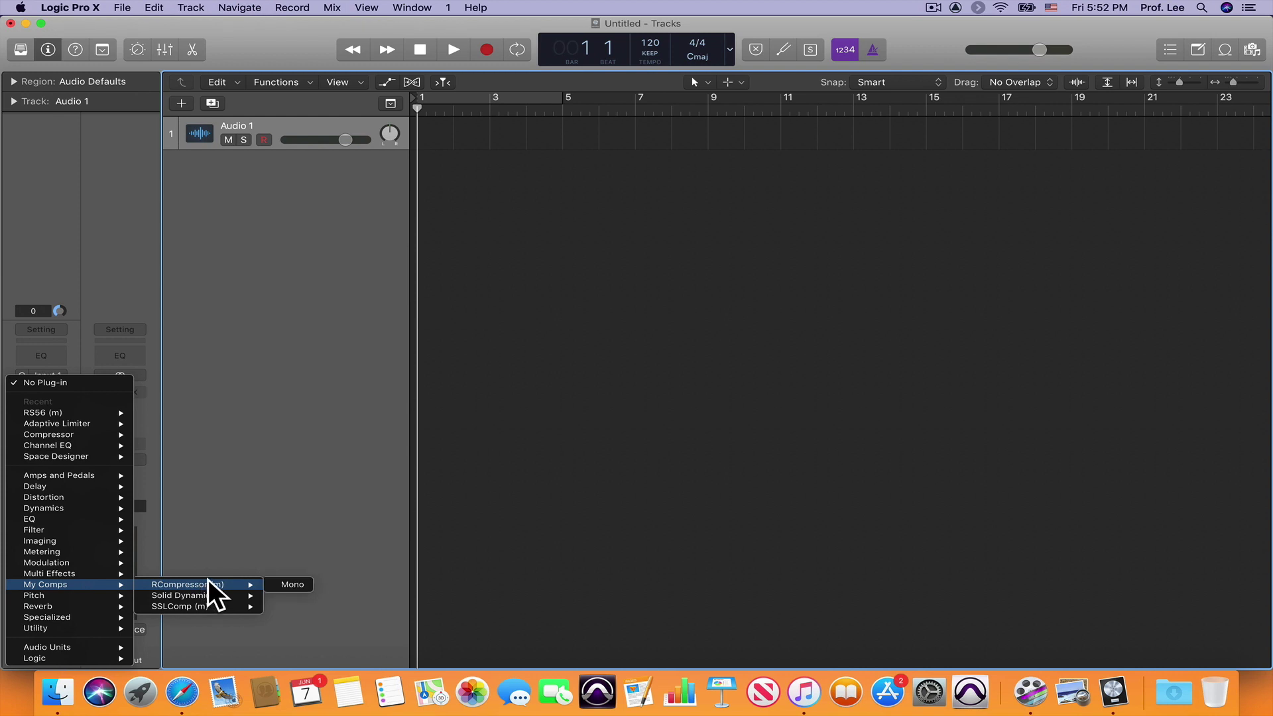
pyautogui.moveTo(214, 595)
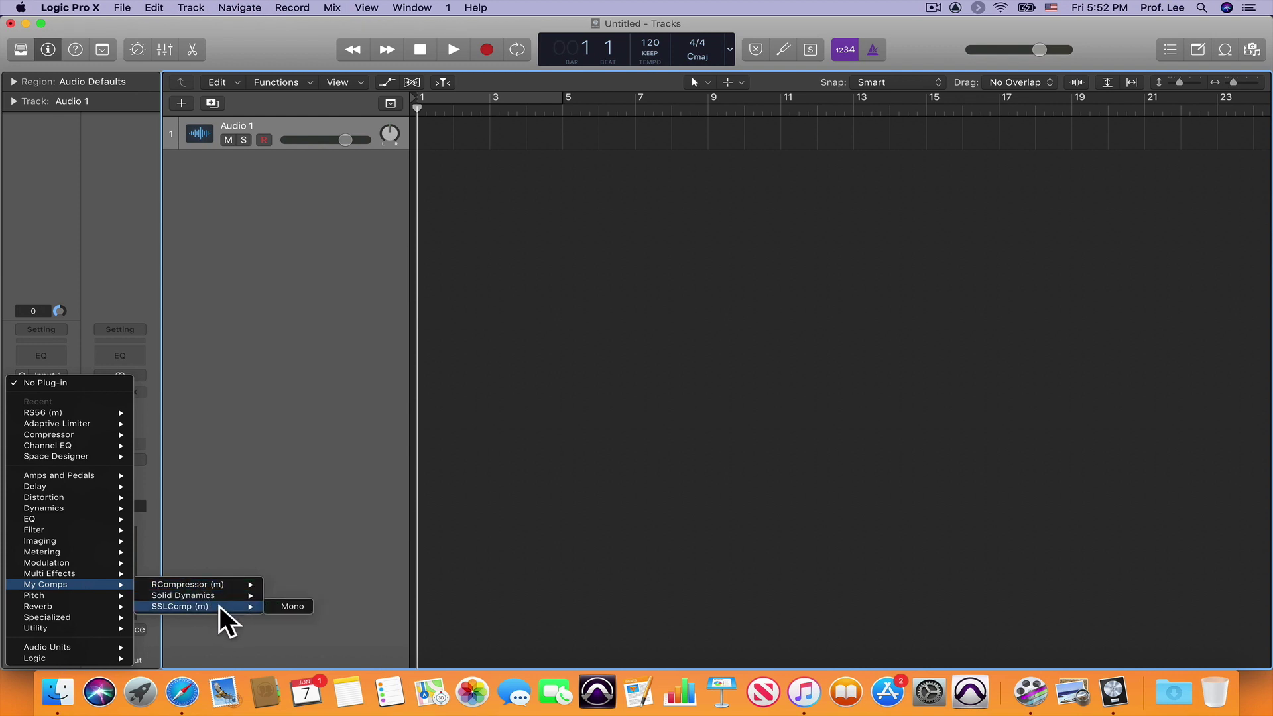
pyautogui.click(219, 501)
# Reopen the Plug-in Manager.
pyautogui.click(84, 9)
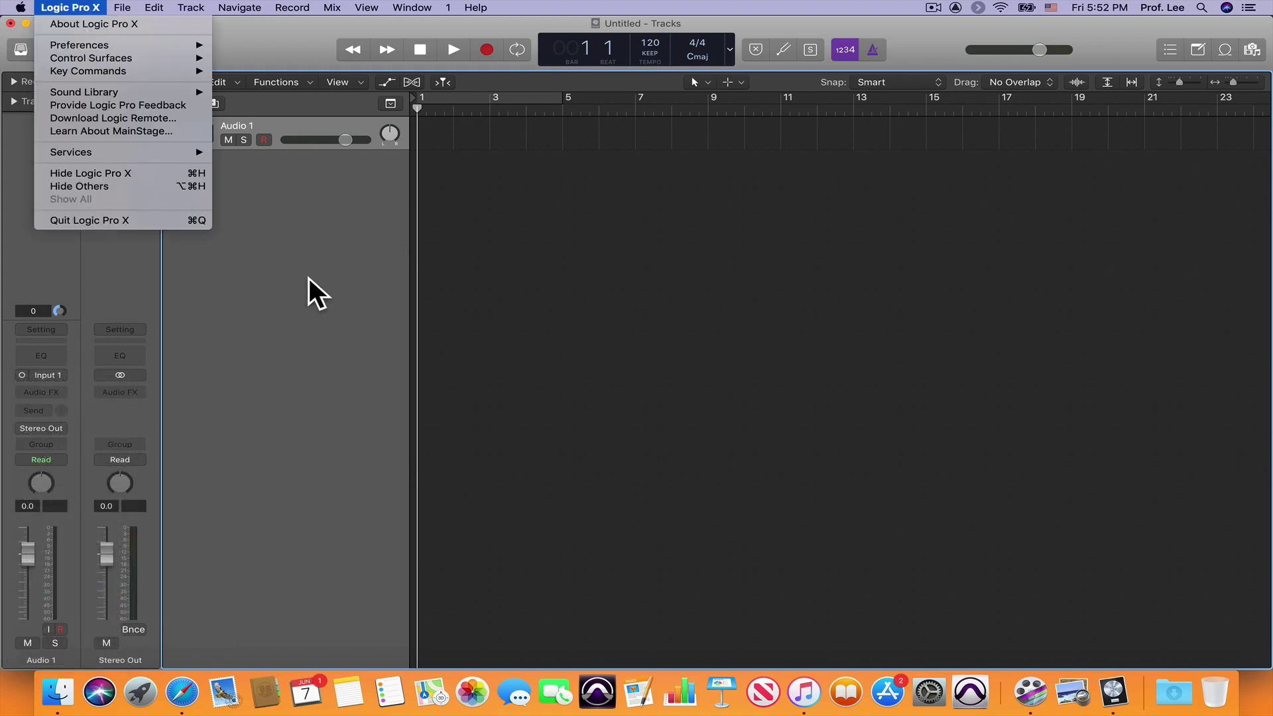
pyautogui.click(292, 341)
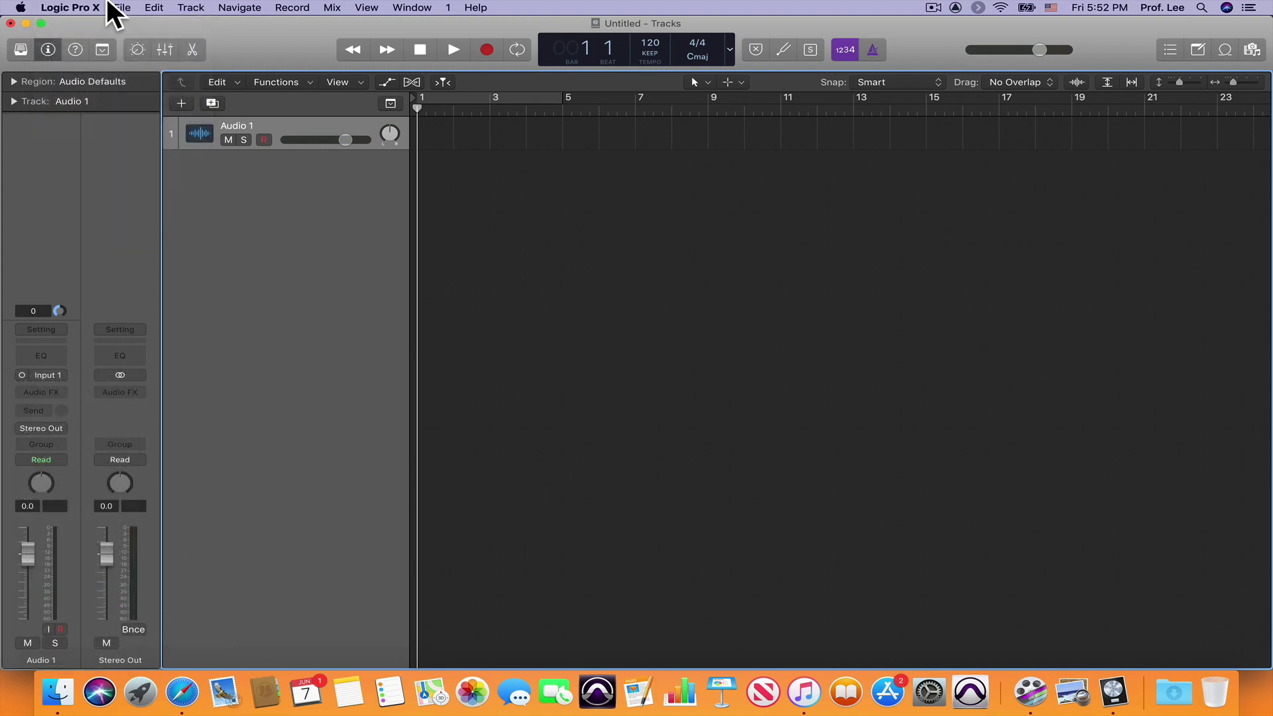
pyautogui.click(84, 7)
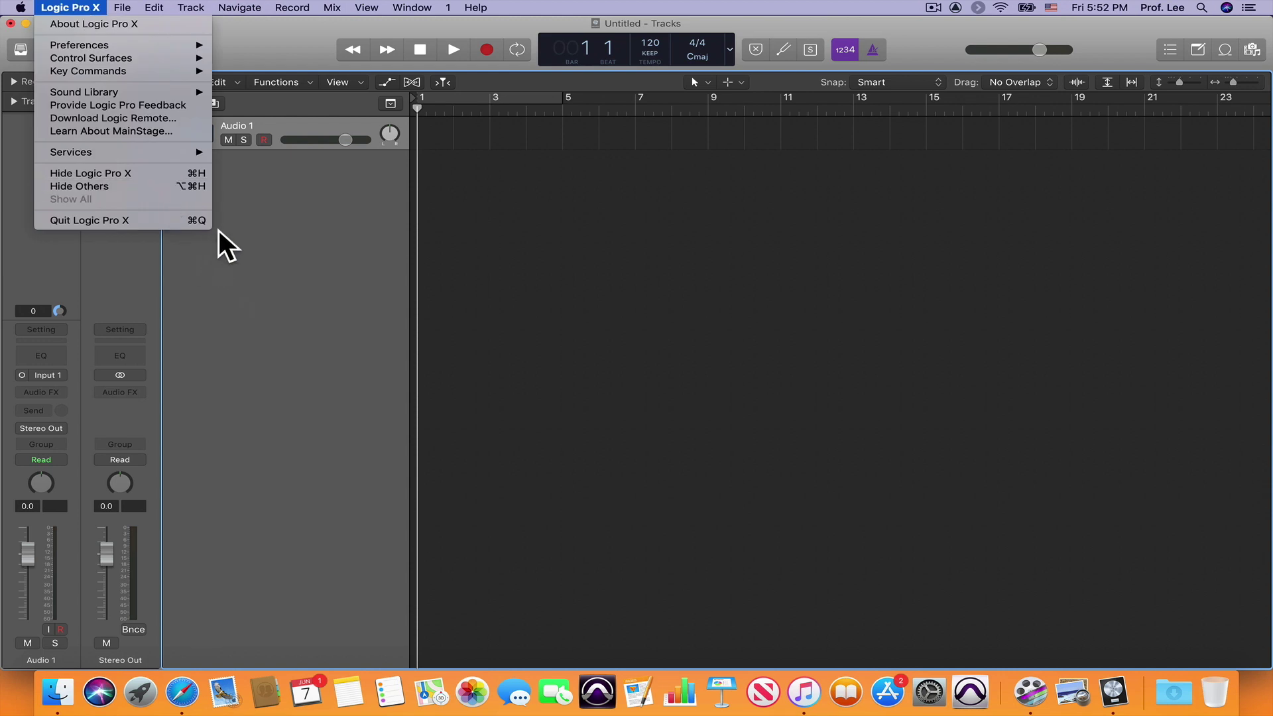
pyautogui.moveTo(147, 45)
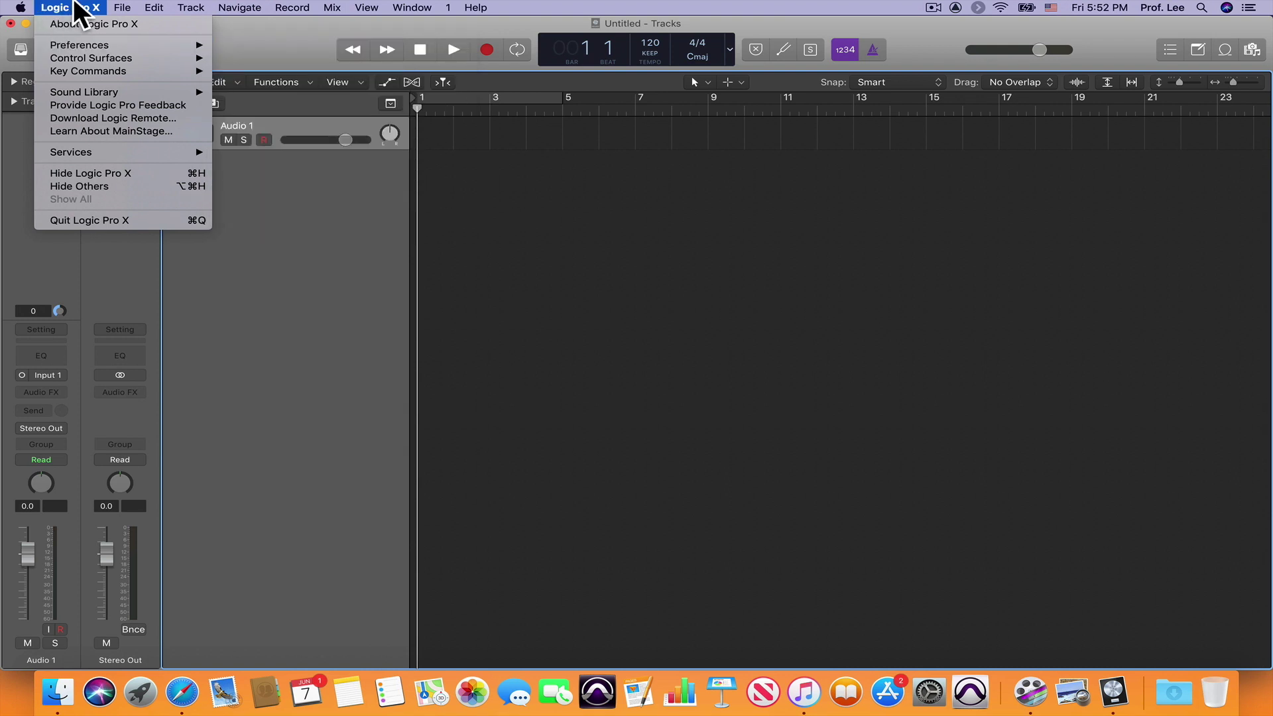
pyautogui.moveTo(187, 47)
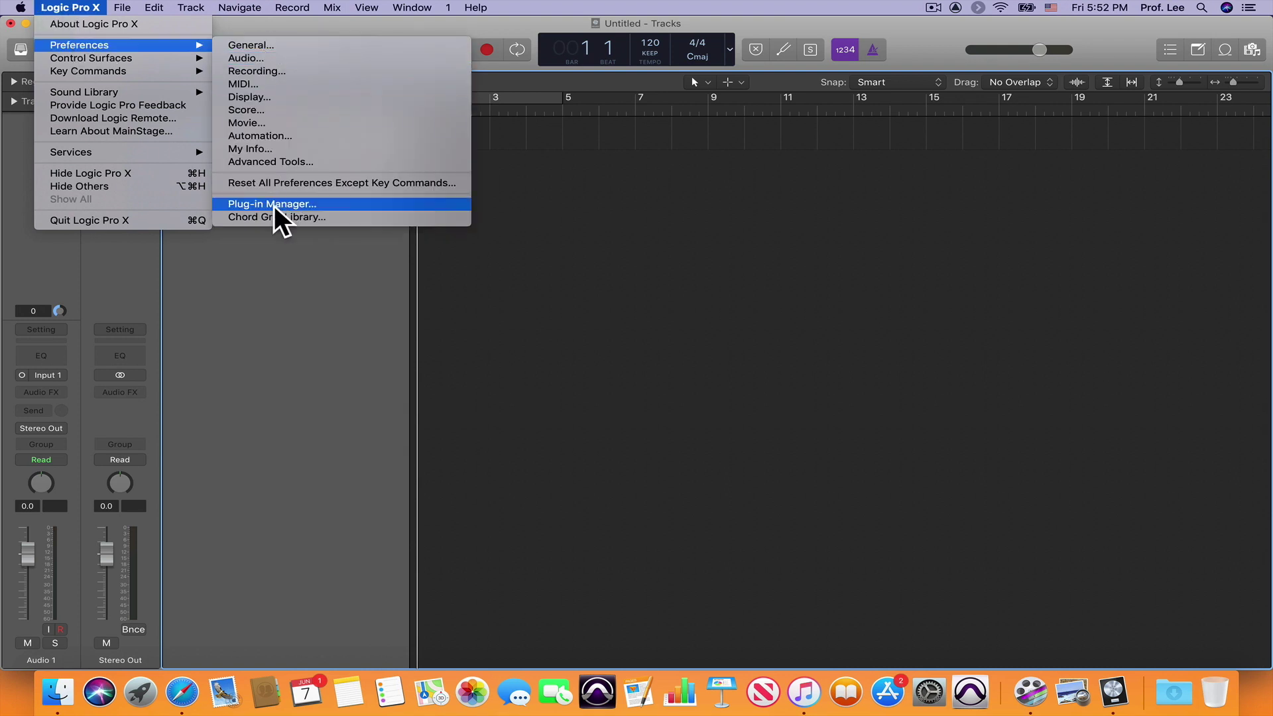
pyautogui.click(299, 205)
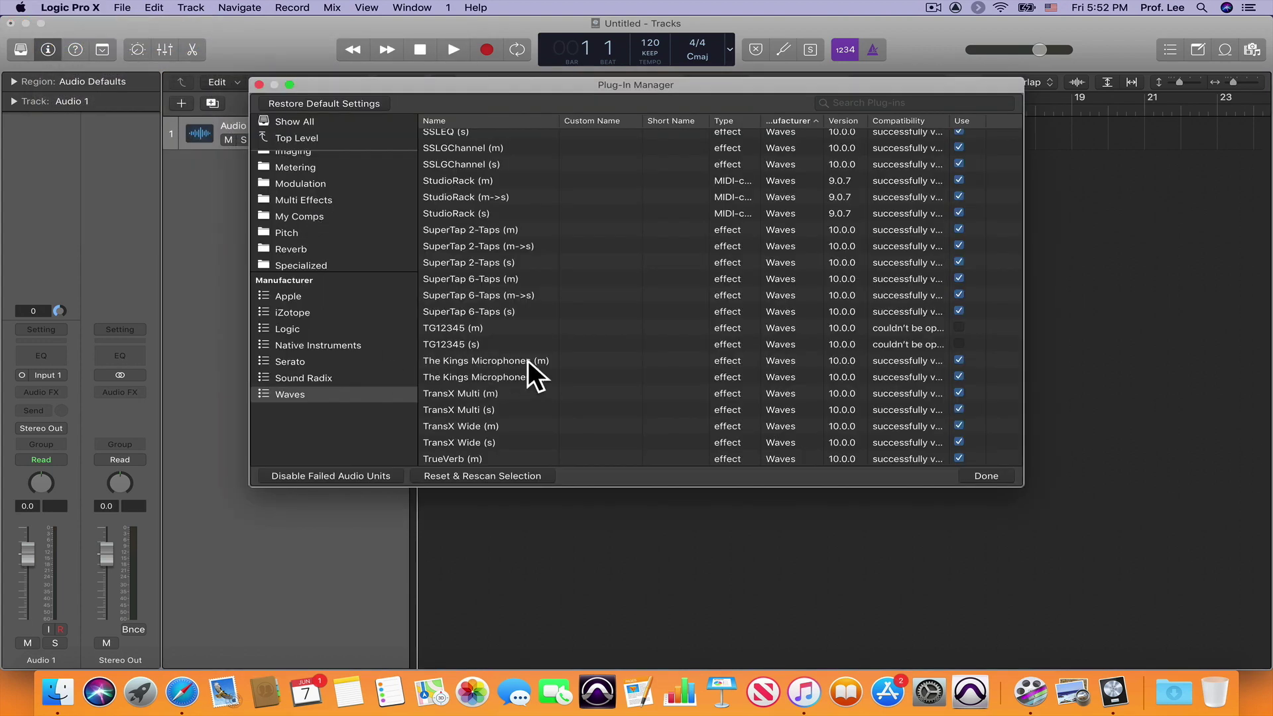
# Add a new plug-in category and name it Waves Gold Bundle.
pyautogui.scroll(5, 344, 256)
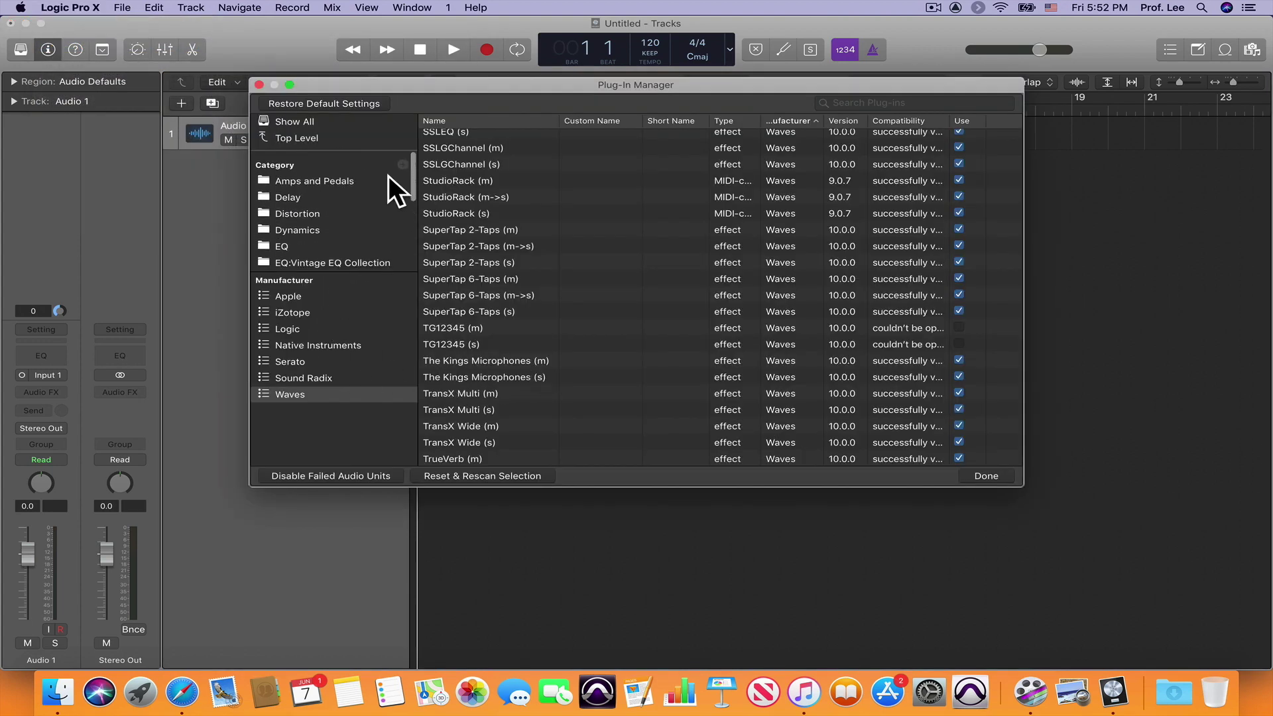
pyautogui.click(403, 163)
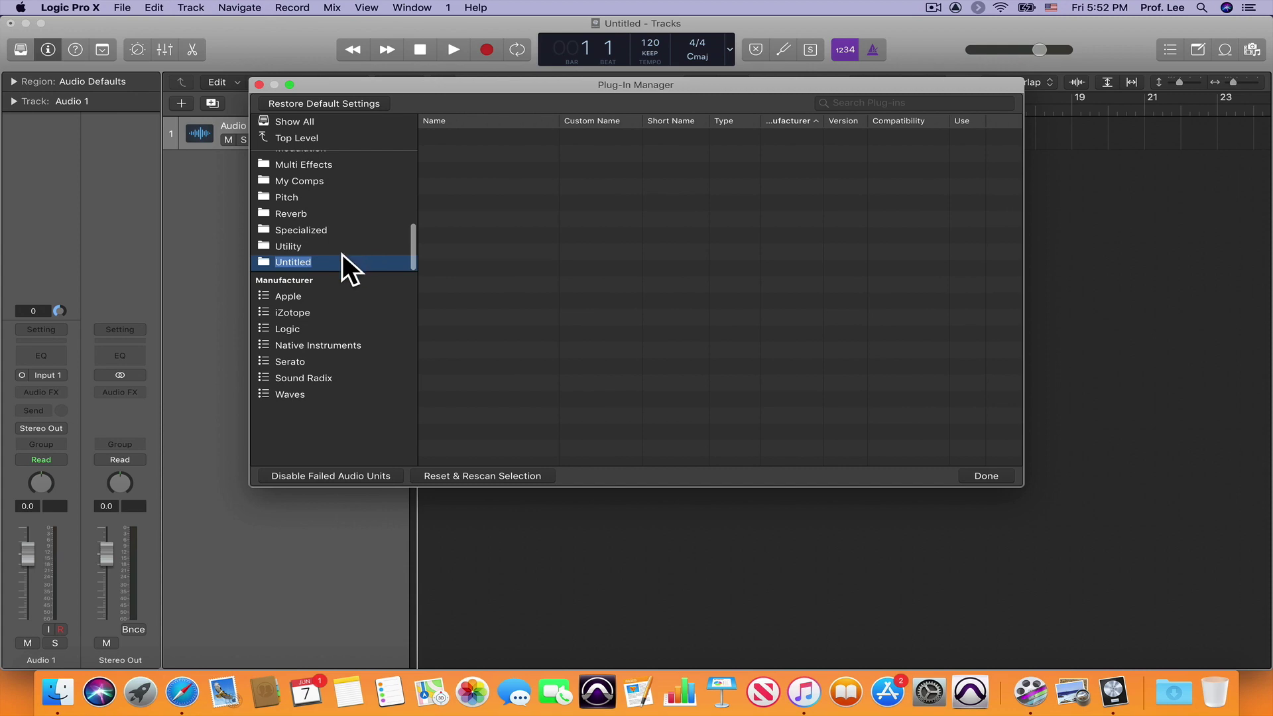
pyautogui.write('Waves Gold Bun')
pyautogui.write('dle')
pyautogui.press('Return')
# Add the Waves plug-ins from C1 comp (m) through C4 (s) to the Waves Gold Bundle category.
pyautogui.click(293, 395)
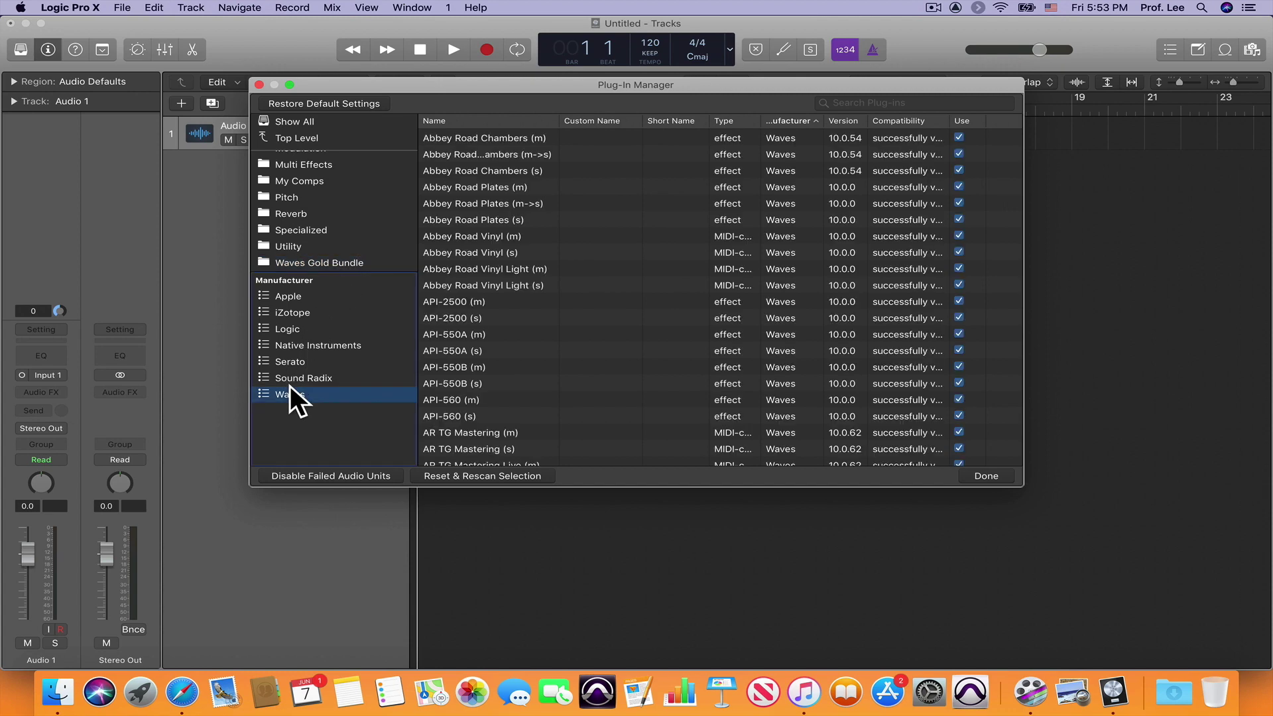
pyautogui.scroll(-8, 495, 235)
pyautogui.scroll(-5, 496, 233)
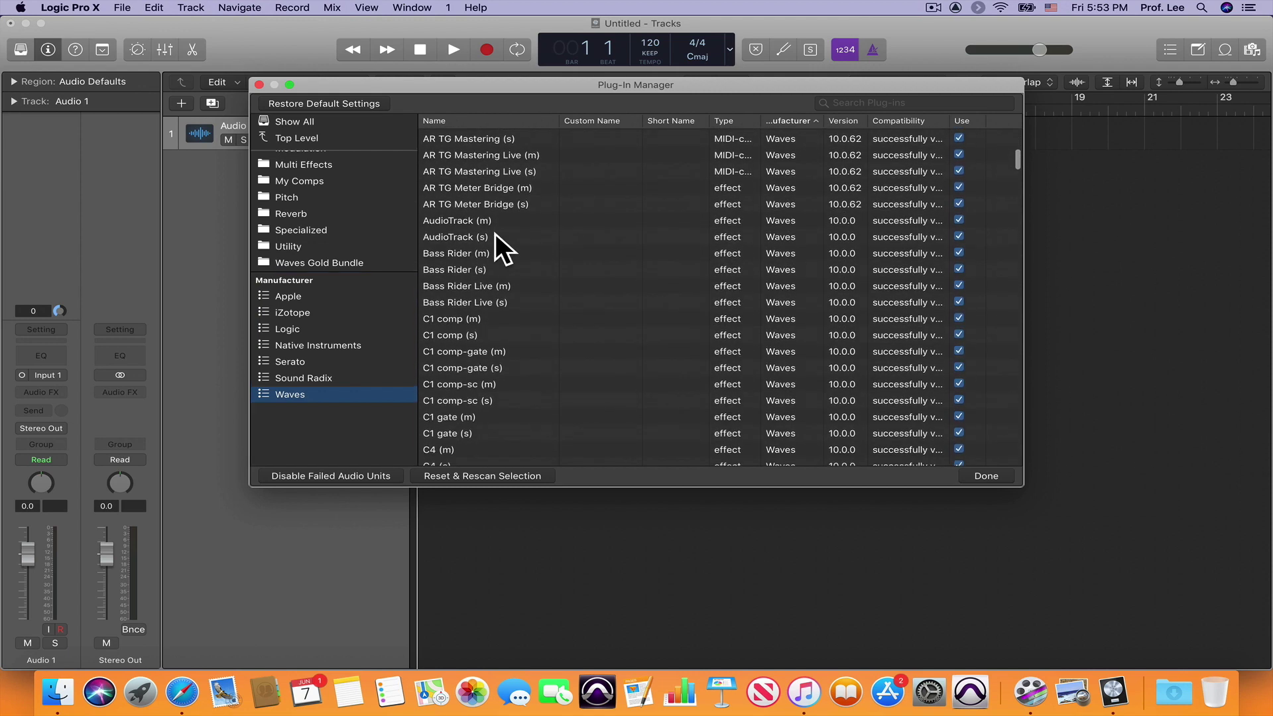
pyautogui.click(469, 276)
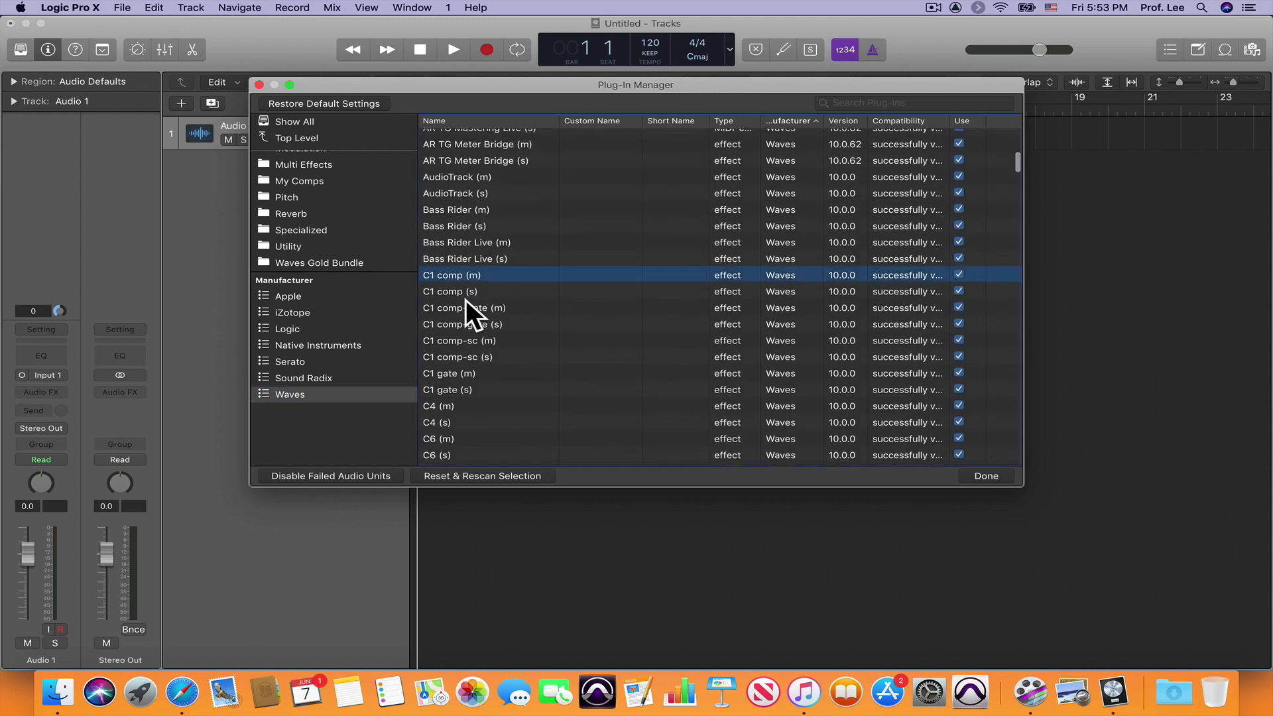
pyautogui.scroll(-5, 468, 358)
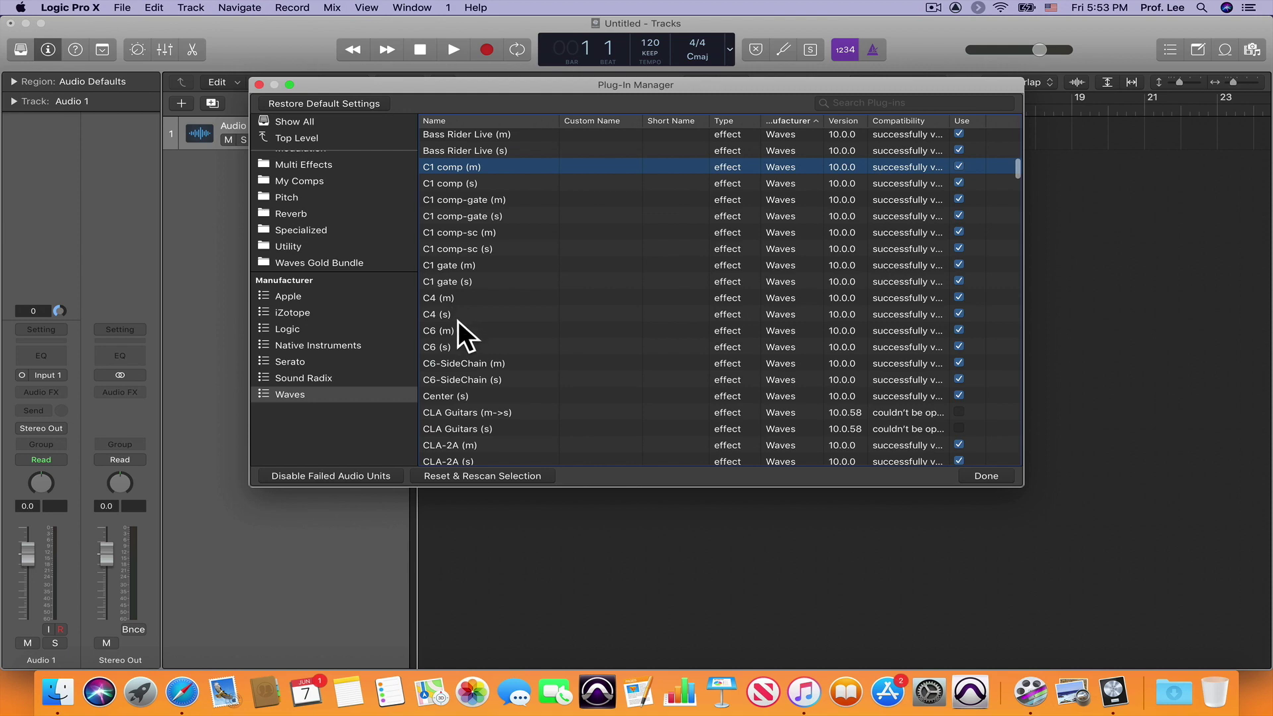
pyautogui.keyDown('shift'); pyautogui.click(448, 317); pyautogui.keyUp('shift')
pyautogui.moveTo(458, 235); pyautogui.dragTo(321, 262)
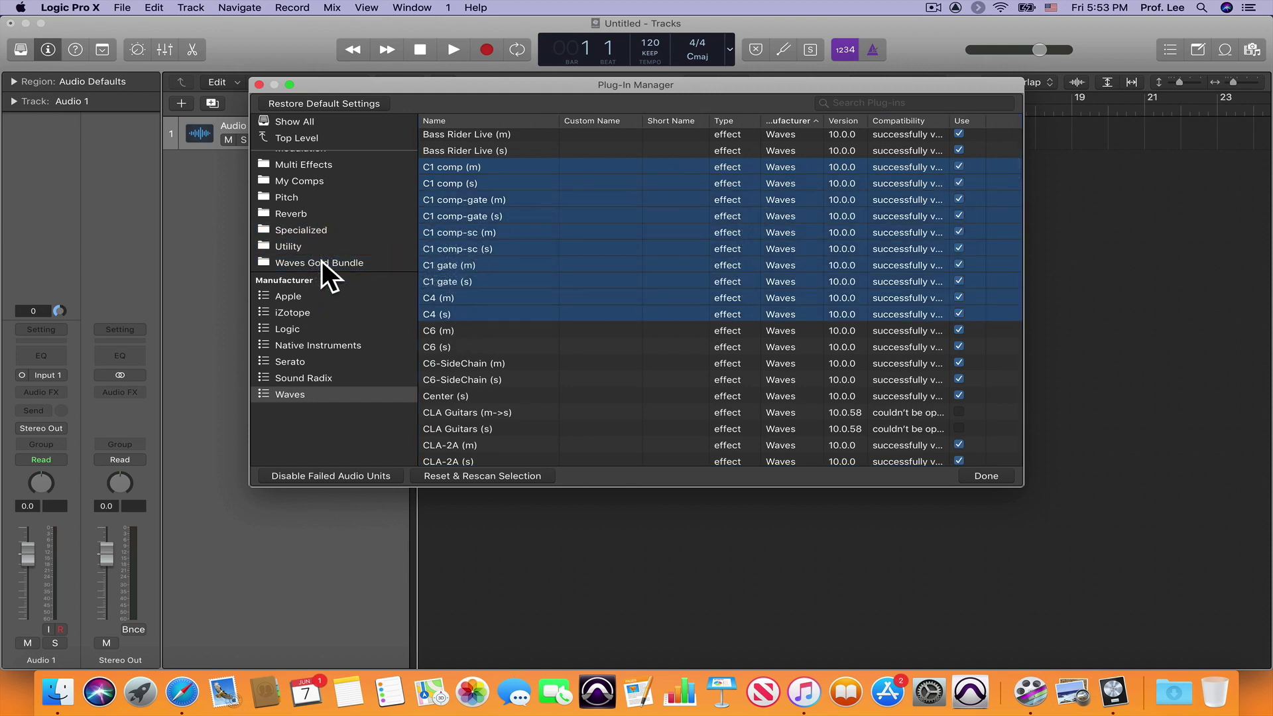
# Add the Waves plug-ins from Doppler (m->s) through Doubler4 (s) to the Waves Gold Bundle category and close the Plug-in Manager.
pyautogui.scroll(-5, 508, 317)
pyautogui.scroll(-6, 508, 317)
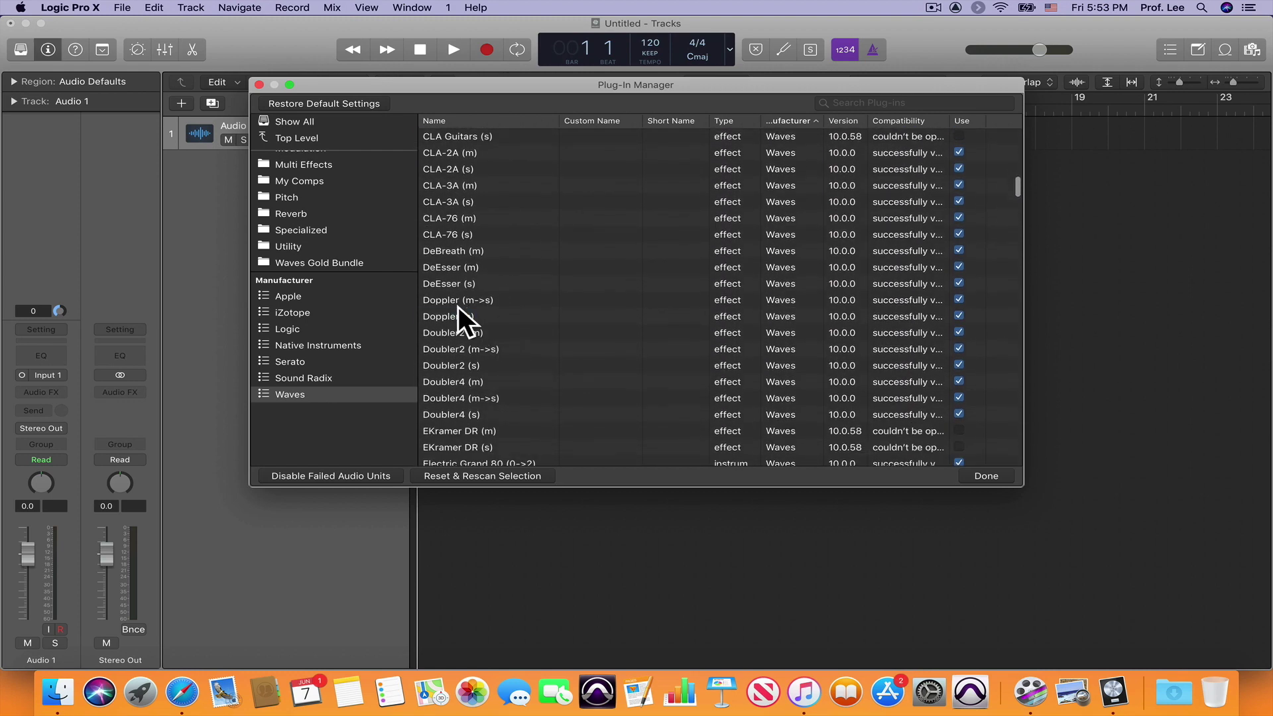
pyautogui.click(458, 308)
pyautogui.scroll(-1, 462, 379)
pyautogui.click(445, 295)
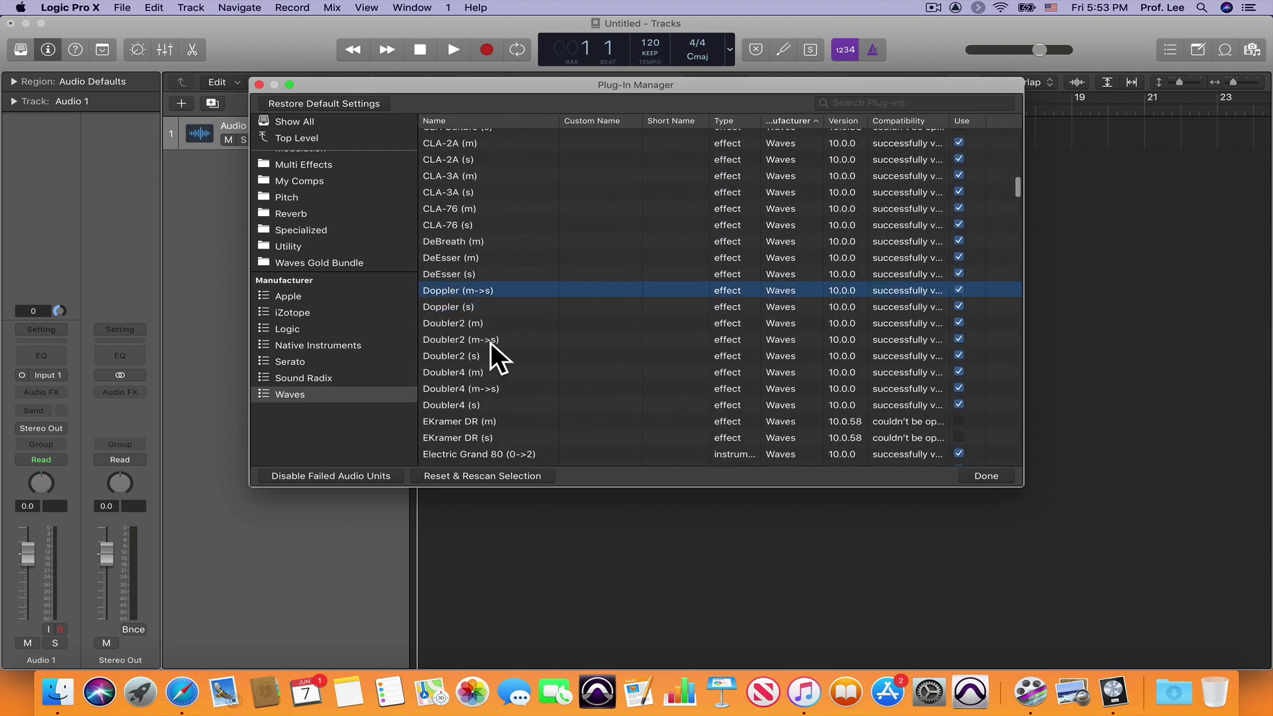
pyautogui.scroll(-2, 464, 398)
pyautogui.keyDown('shift'); pyautogui.click(457, 374); pyautogui.keyUp('shift')
pyautogui.moveTo(457, 373); pyautogui.dragTo(298, 260)
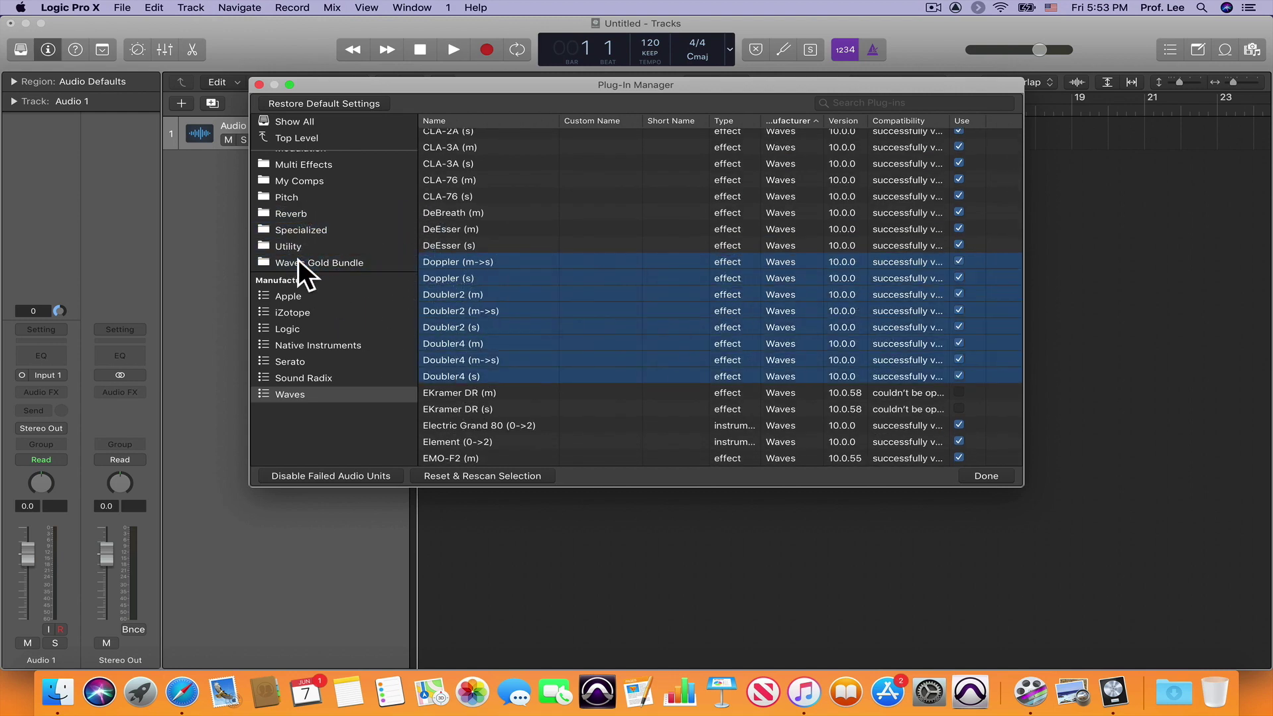
pyautogui.click(986, 477)
pyautogui.click(752, 242)
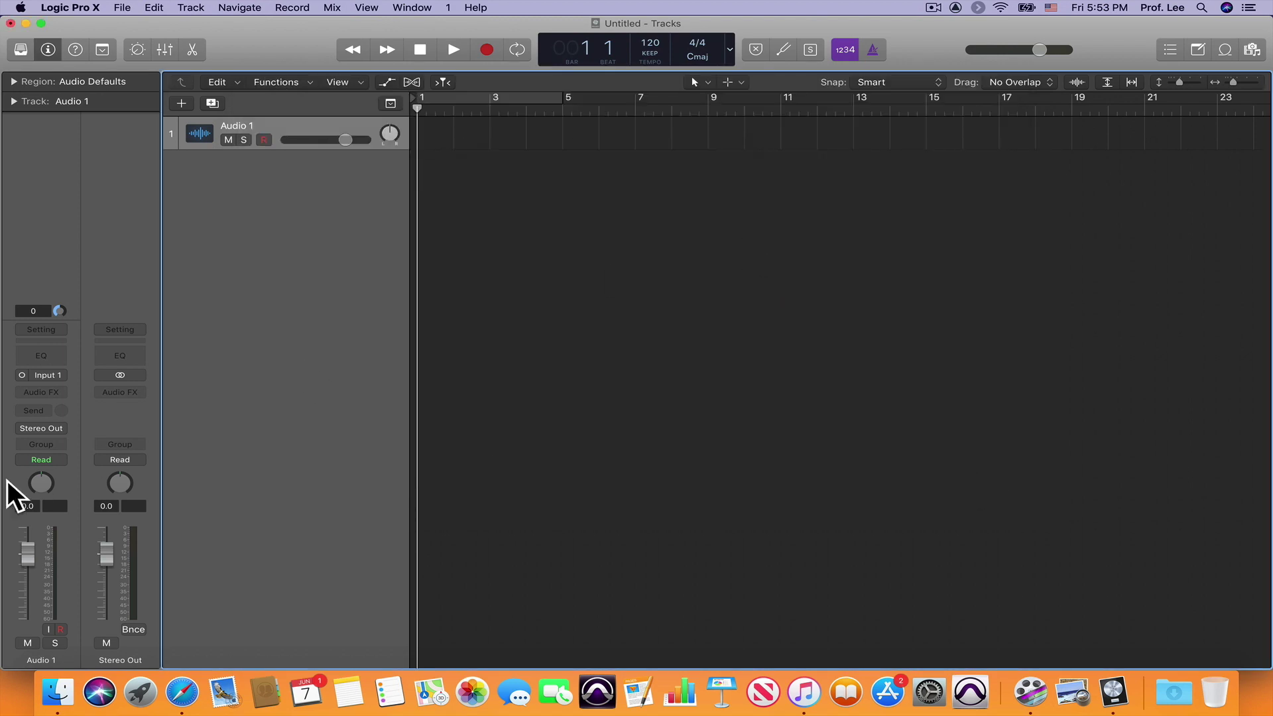
# Check the contents of the Waves Gold Bundle category in the Audio 1 channel's effect slot.
pyautogui.click(60, 393)
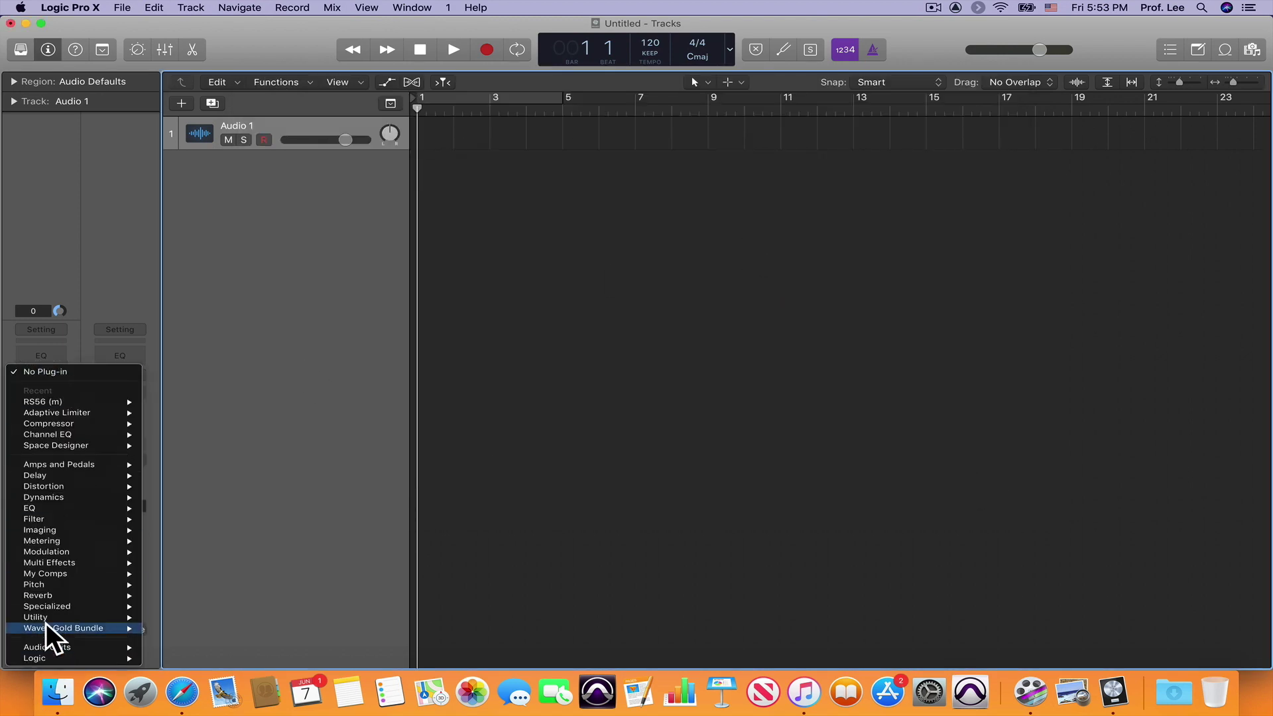
pyautogui.moveTo(59, 574)
pyautogui.moveTo(97, 629)
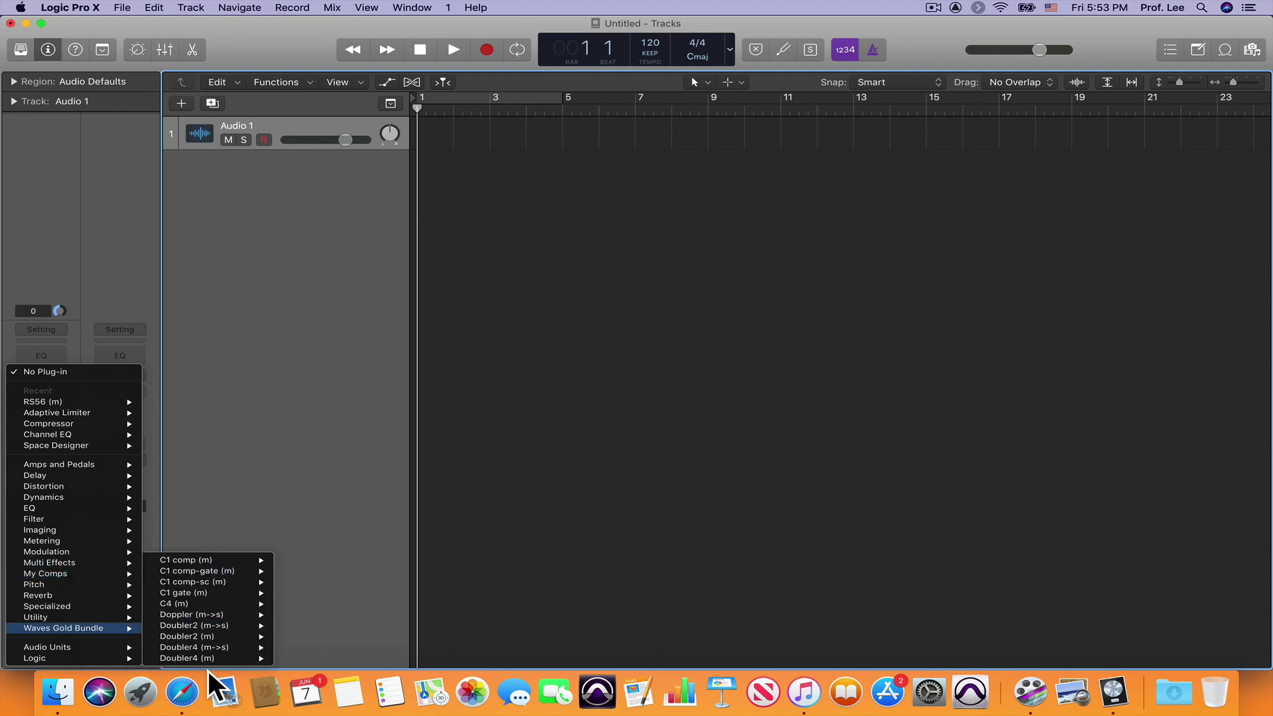
pyautogui.click(260, 408)
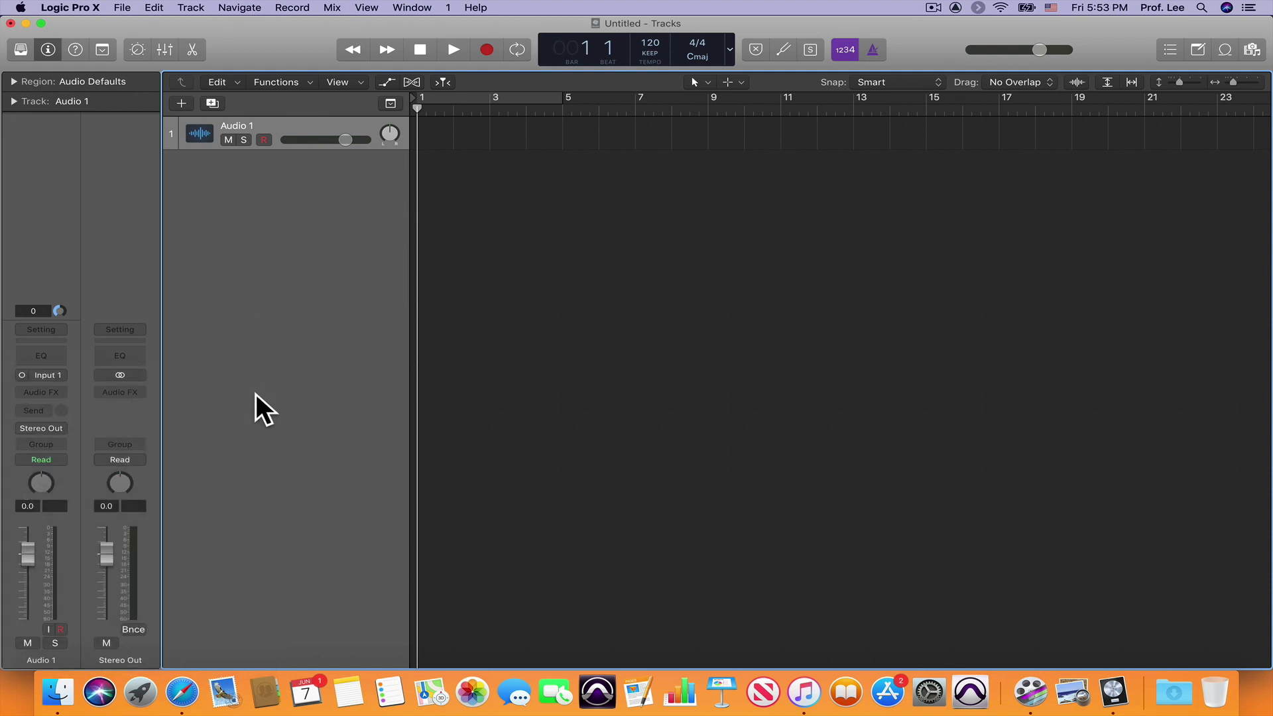